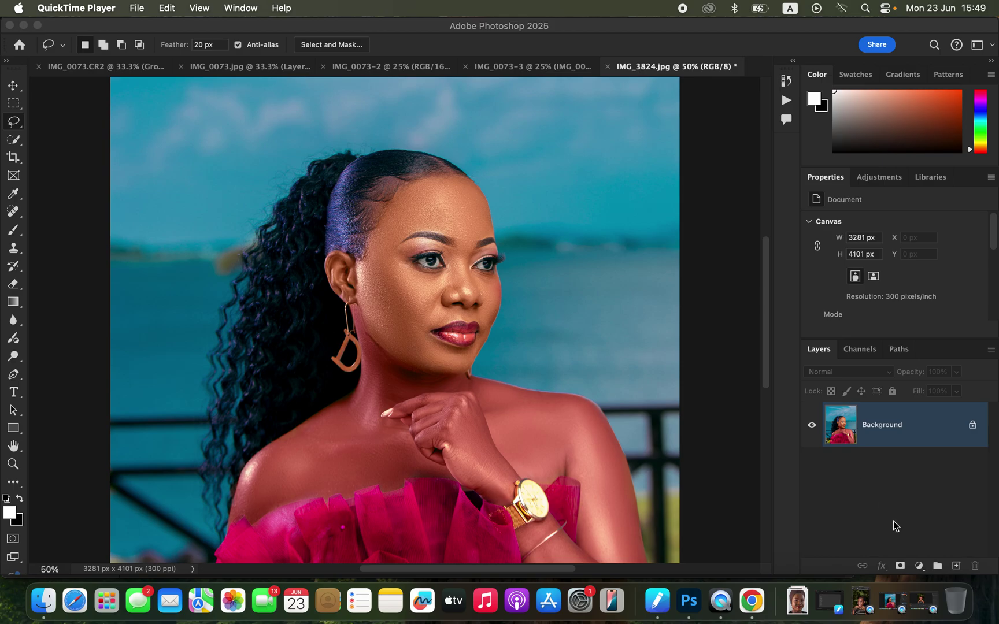
Add a Gradient Map adjustment layer above the Background layer and hide it
click(919, 566)
click(920, 566)
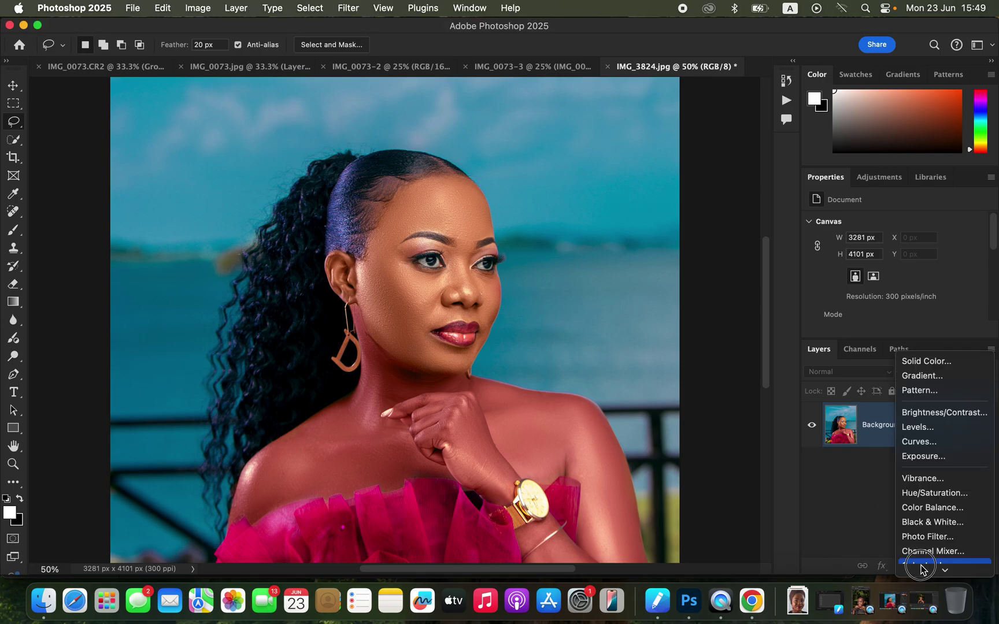
mouse_move(920, 570)
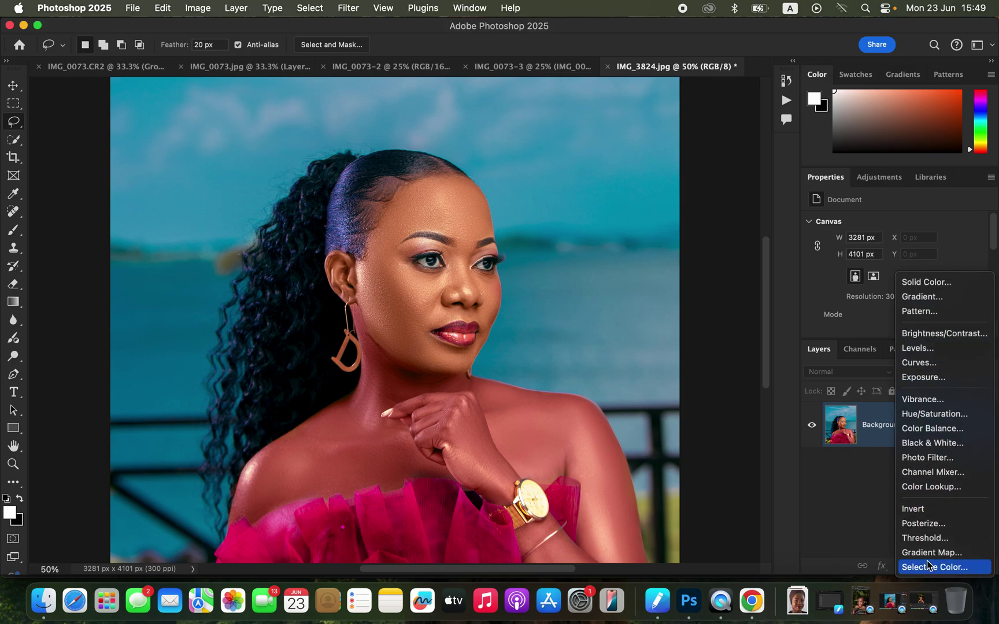
click(927, 553)
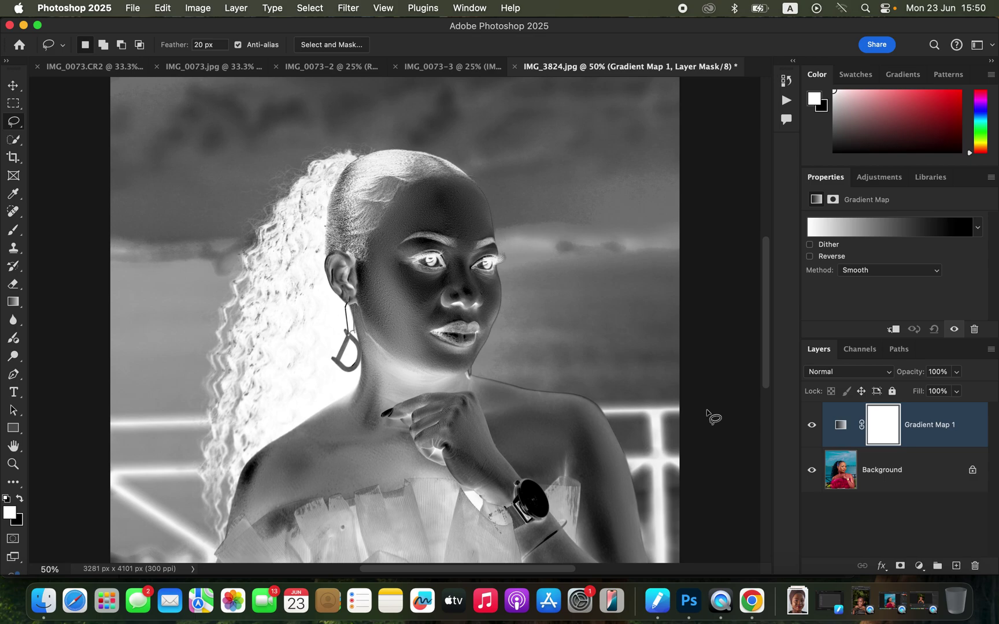
click(840, 428)
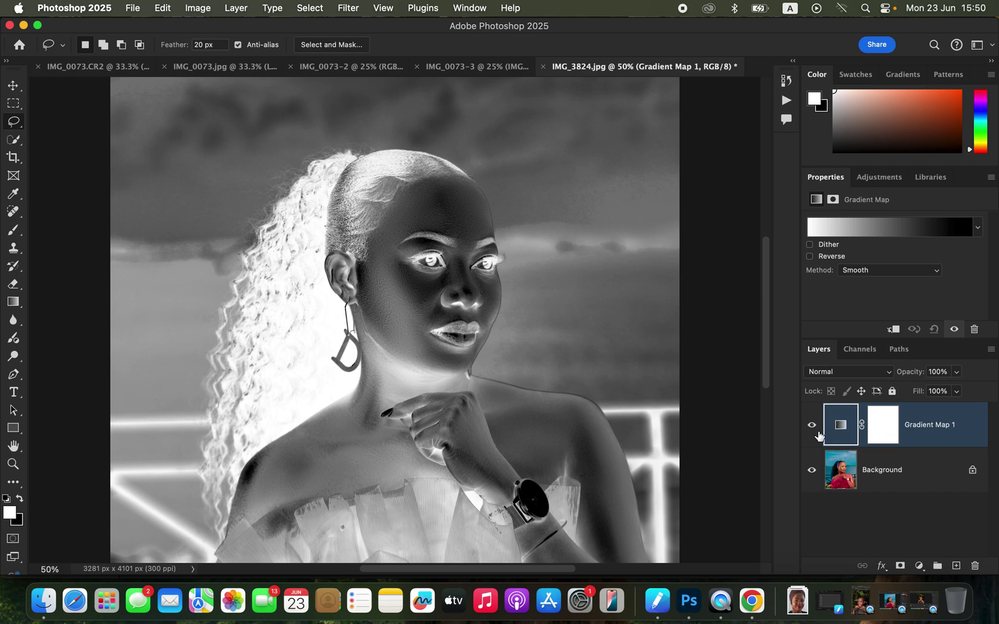
click(811, 427)
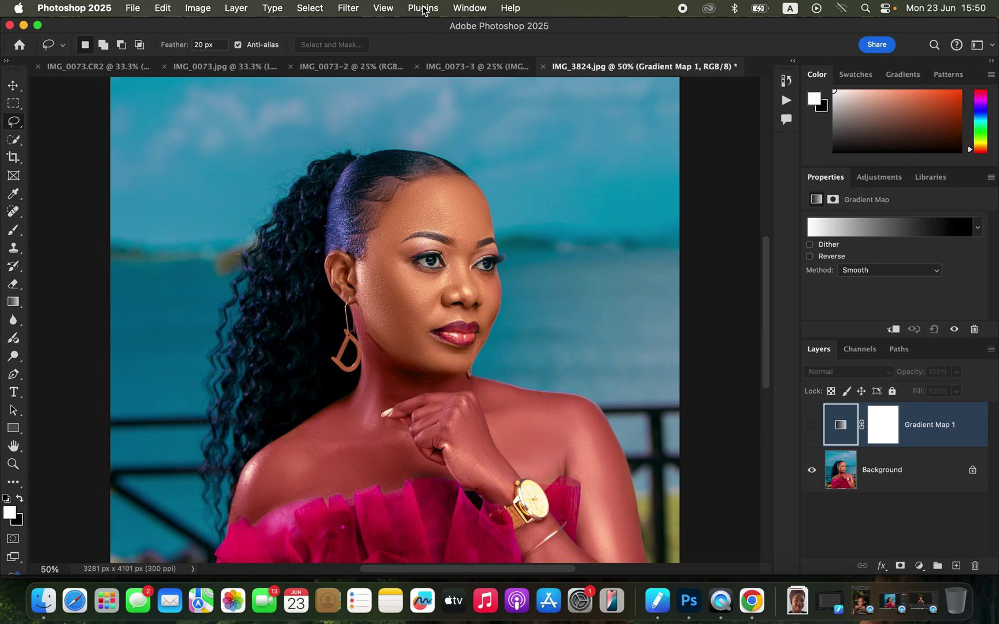
click(469, 9)
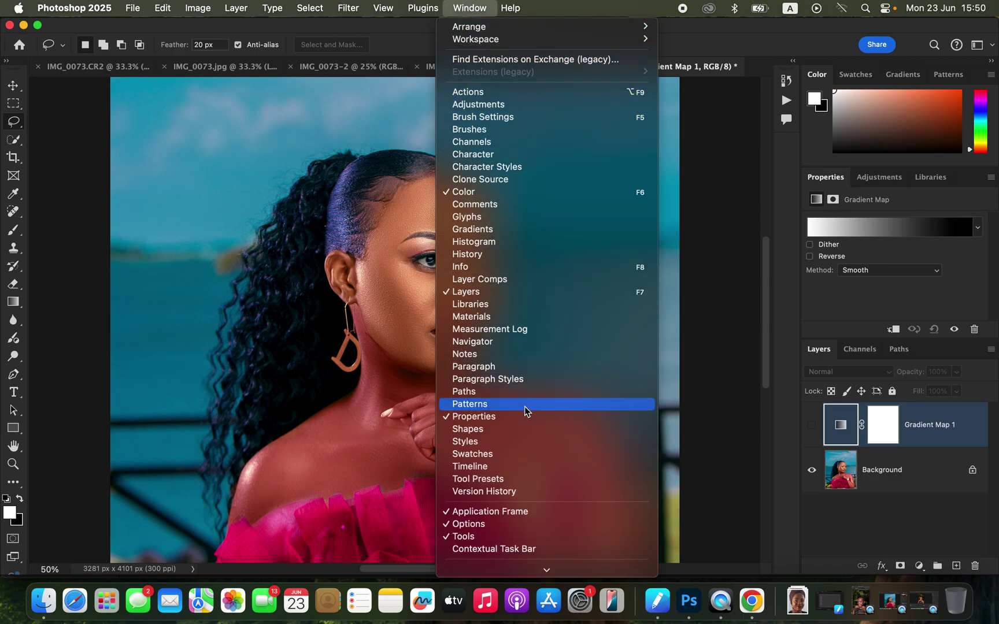
click(751, 289)
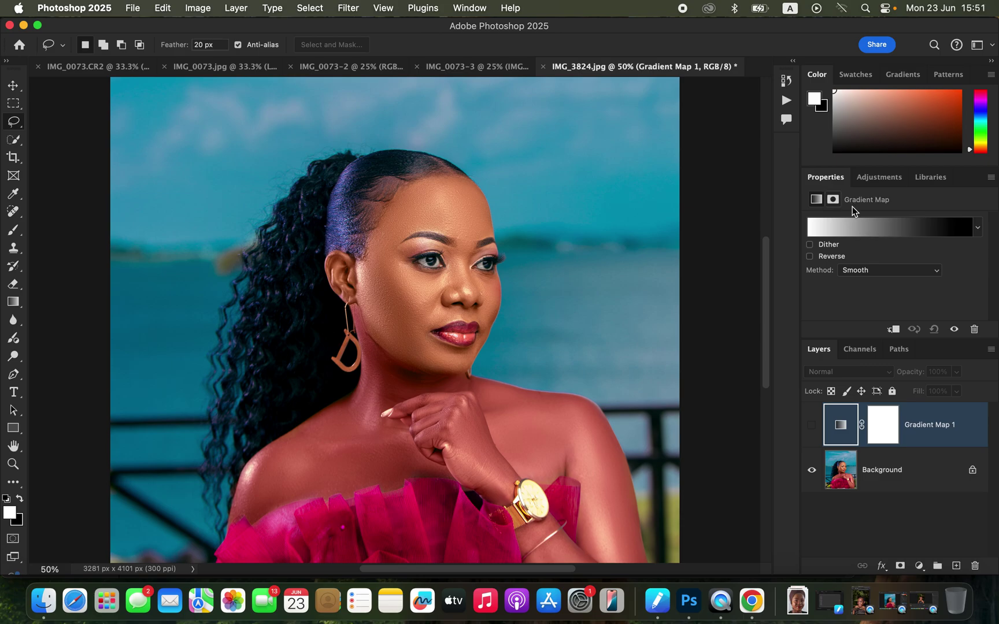
Open the gradient map's gradient for editing with type Solid, keeping colour sampling at 5 by 5 Average from All Layers with the sampling ring shown
click(872, 231)
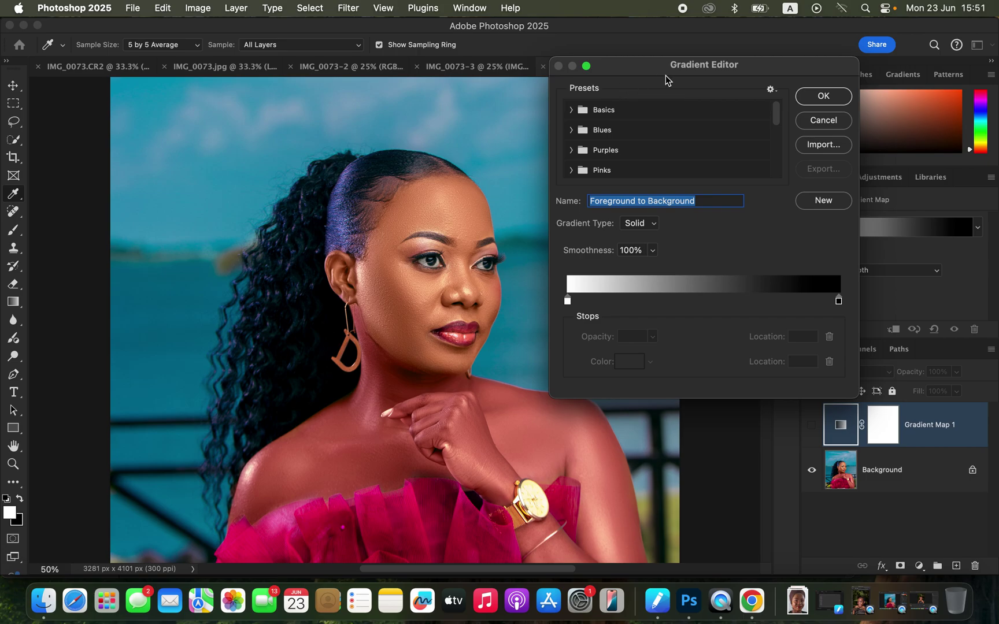
click(652, 226)
click(652, 223)
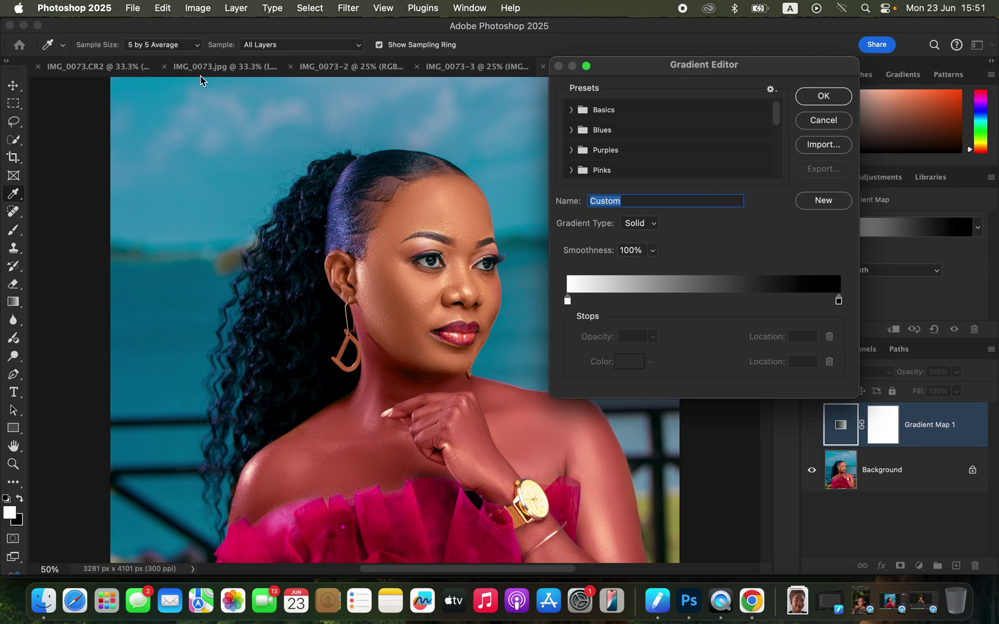
click(176, 45)
click(176, 46)
click(272, 45)
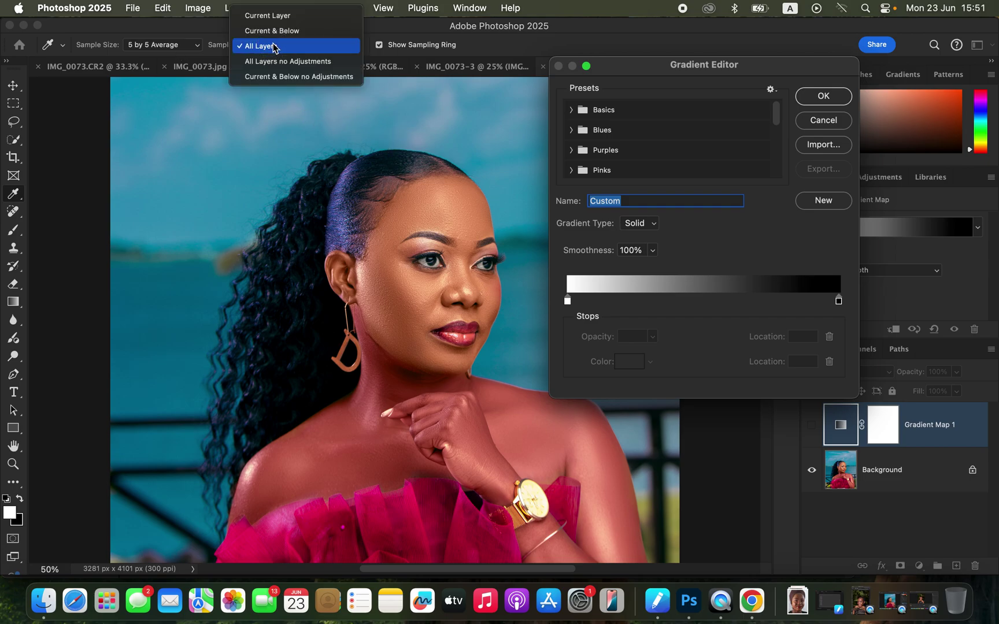
click(275, 47)
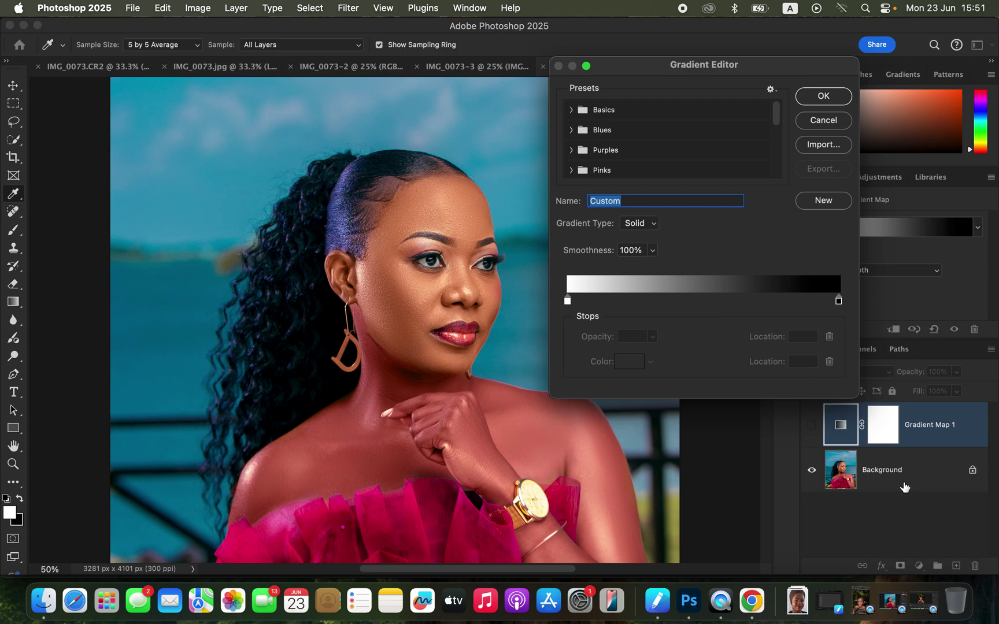
click(378, 44)
Set the gradient's start stop to dark brown 6f2400, sampled from the shadow inside the woman's ear
click(567, 301)
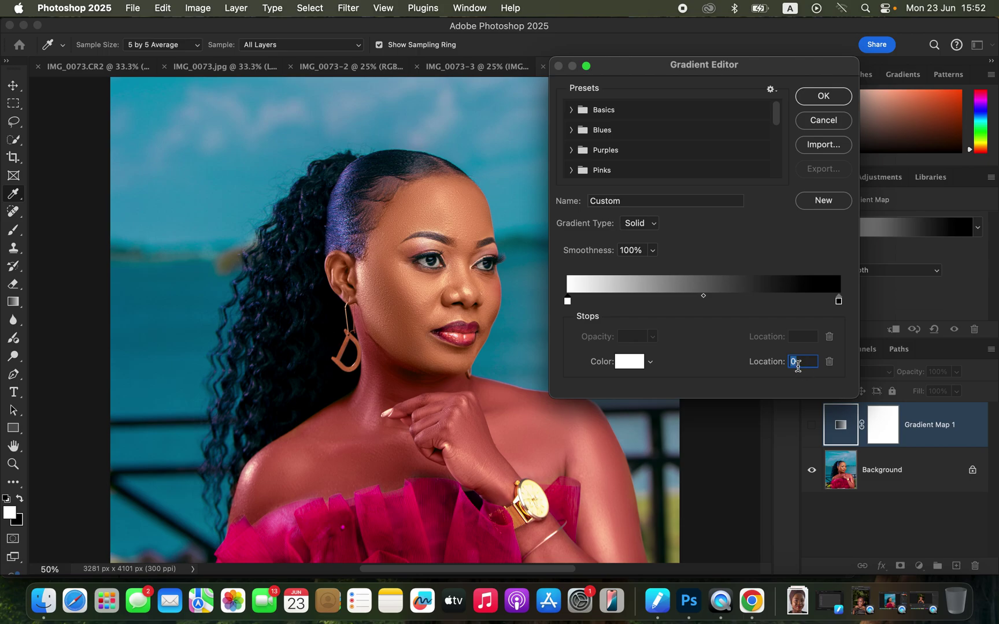
click(631, 364)
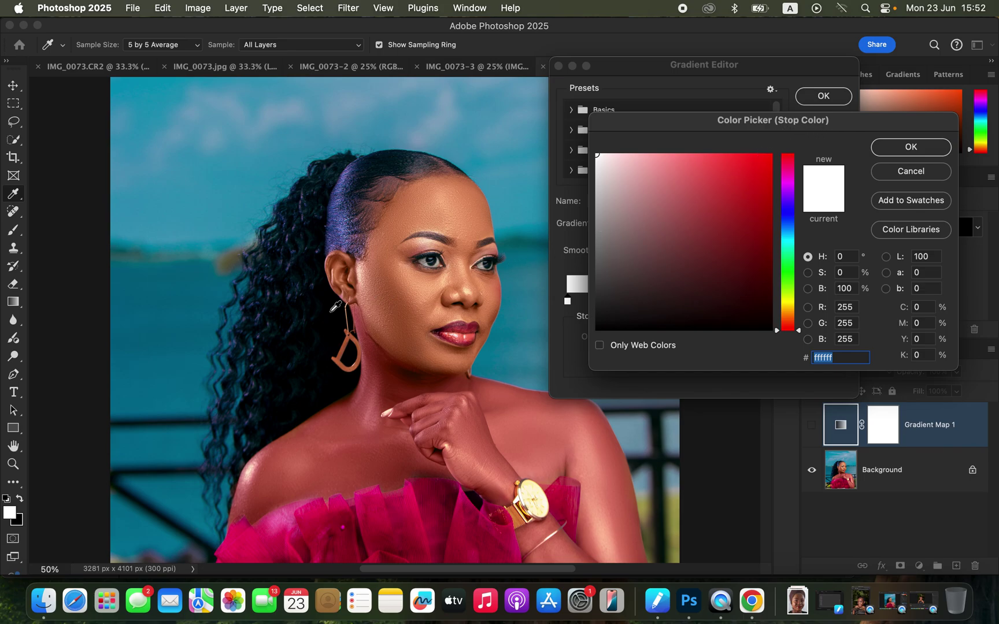
key(super+equal)
key(super+equal)
key(super+equal)
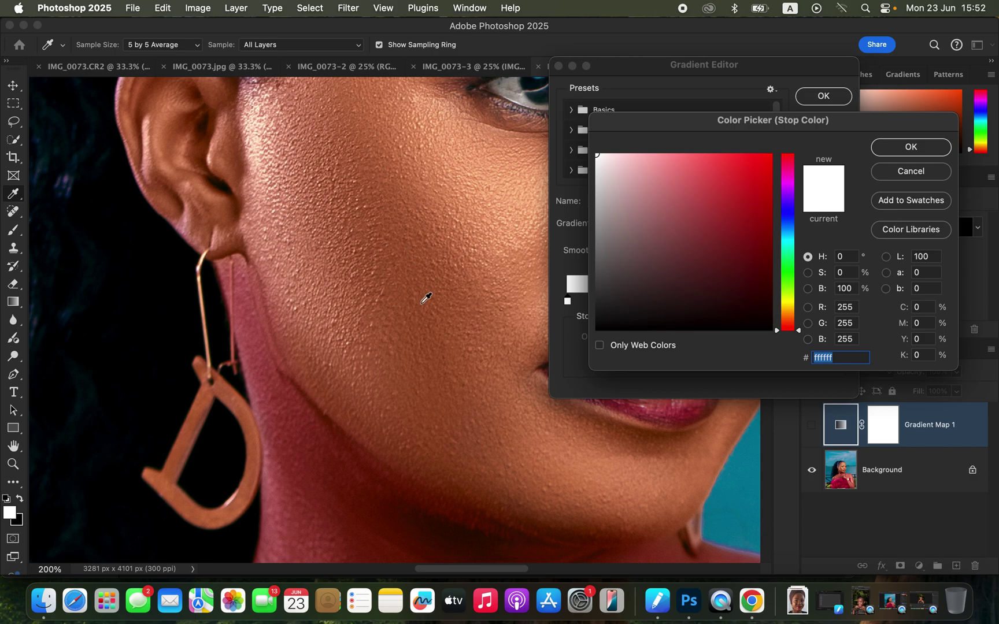
drag(397, 344, 438, 443)
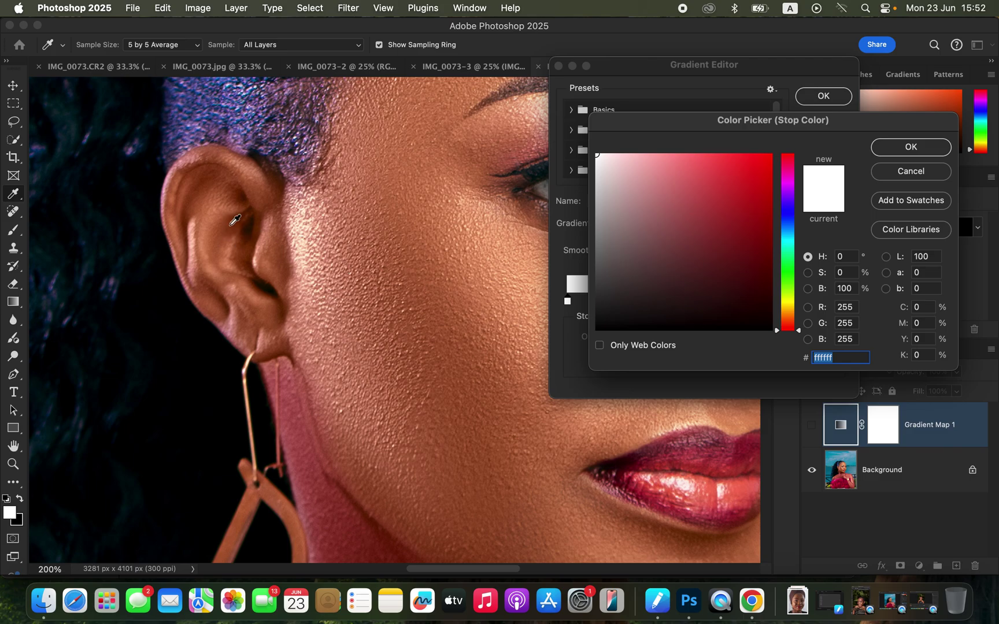
click(235, 219)
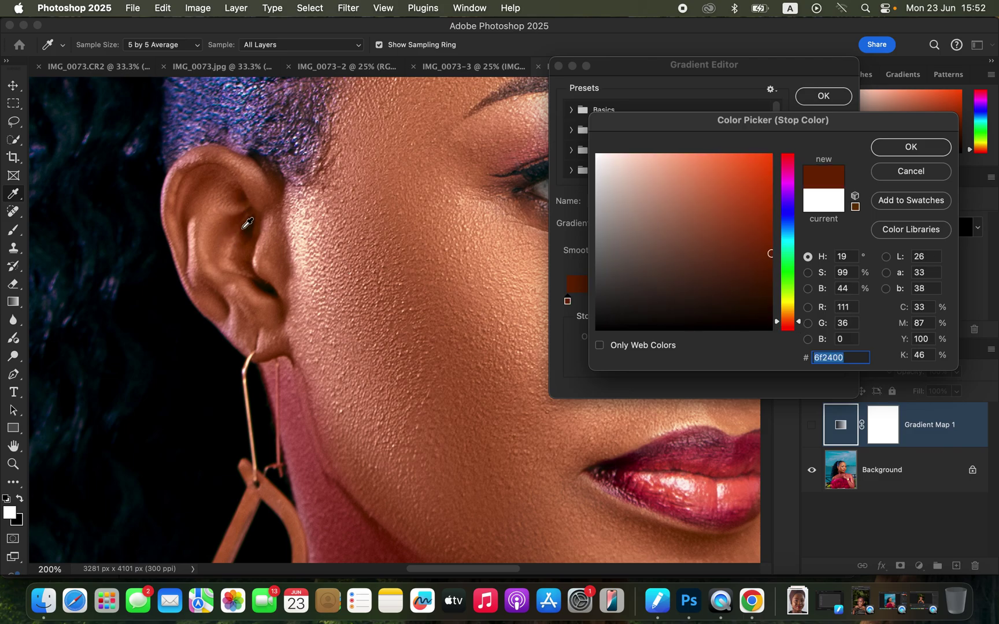
click(911, 148)
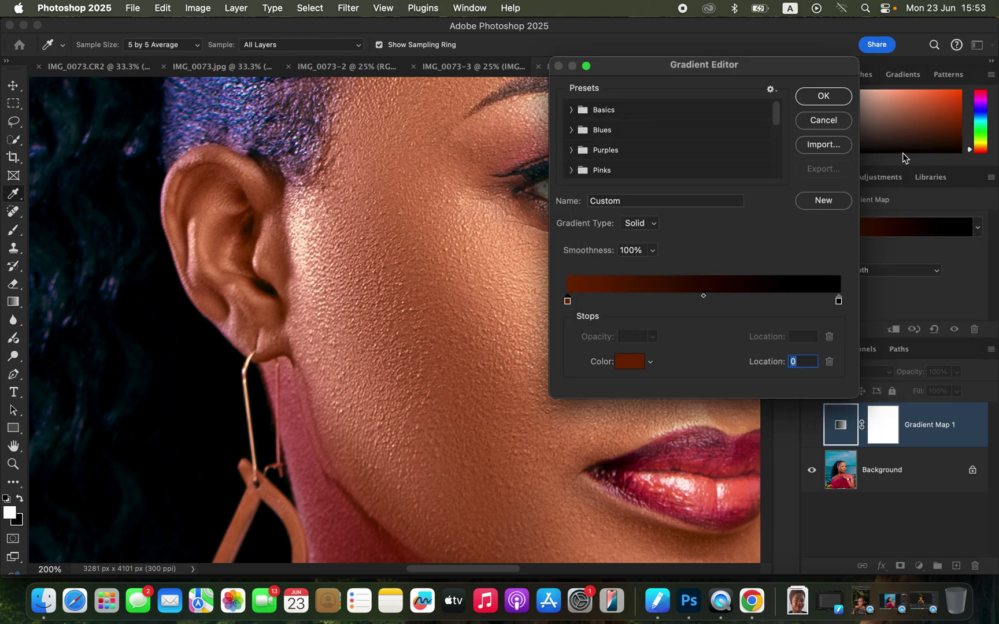
Set the gradient's end stop to light cream fee2b5, sampled from the highlight on the nose
click(839, 301)
click(629, 364)
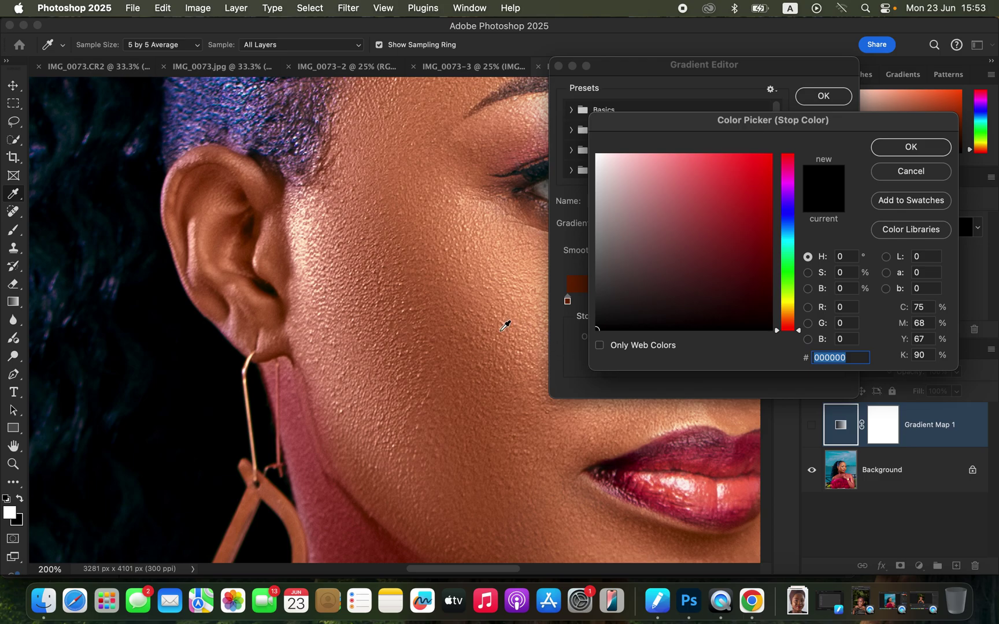
drag(503, 337, 287, 342)
click(491, 316)
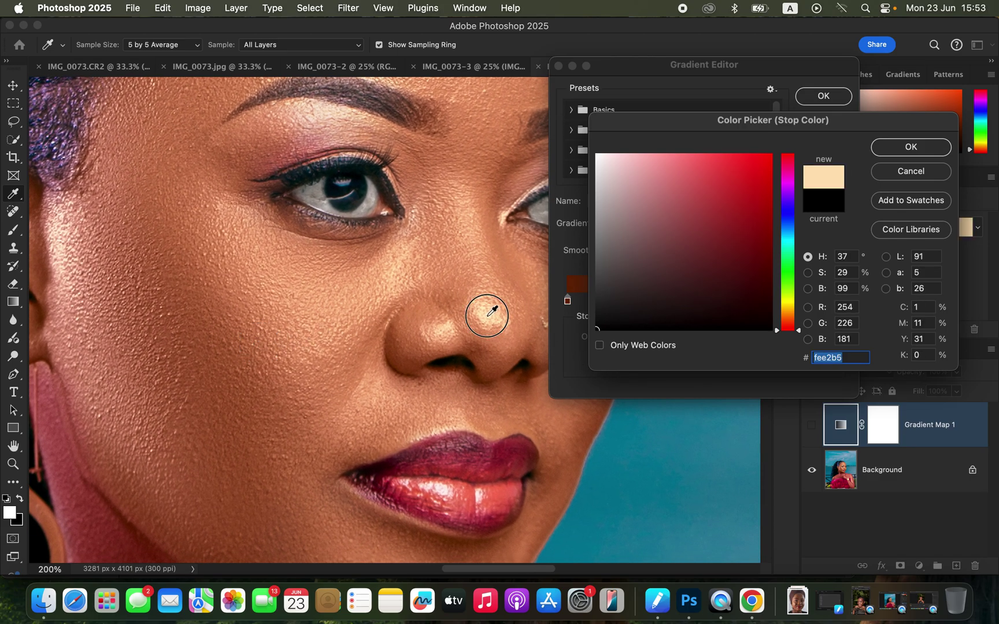
click(910, 148)
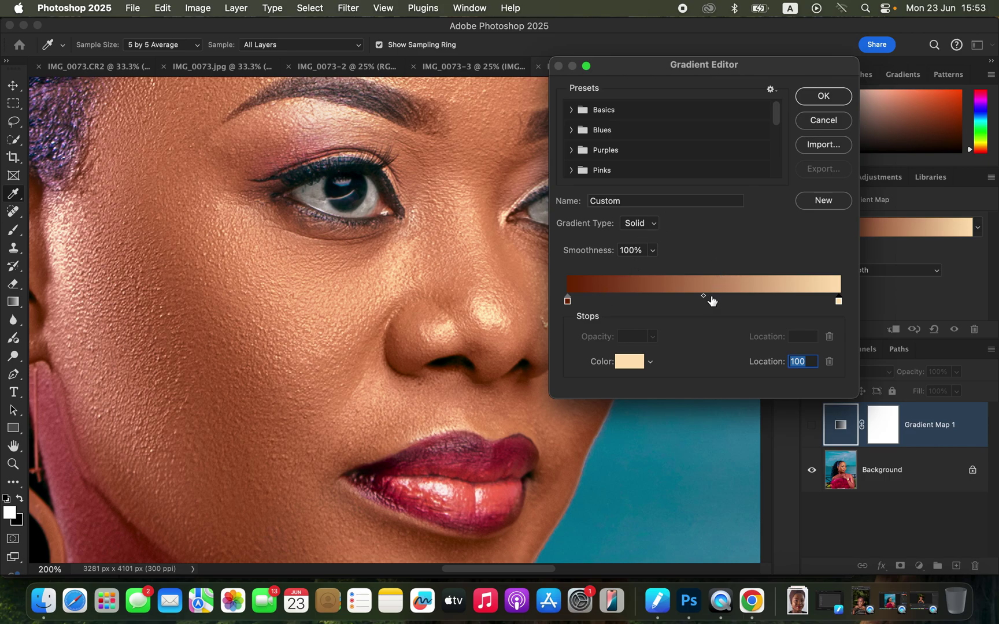
Add a middle colour stop at location 50 with midtone brown a05530, sampled from the cheek
click(708, 302)
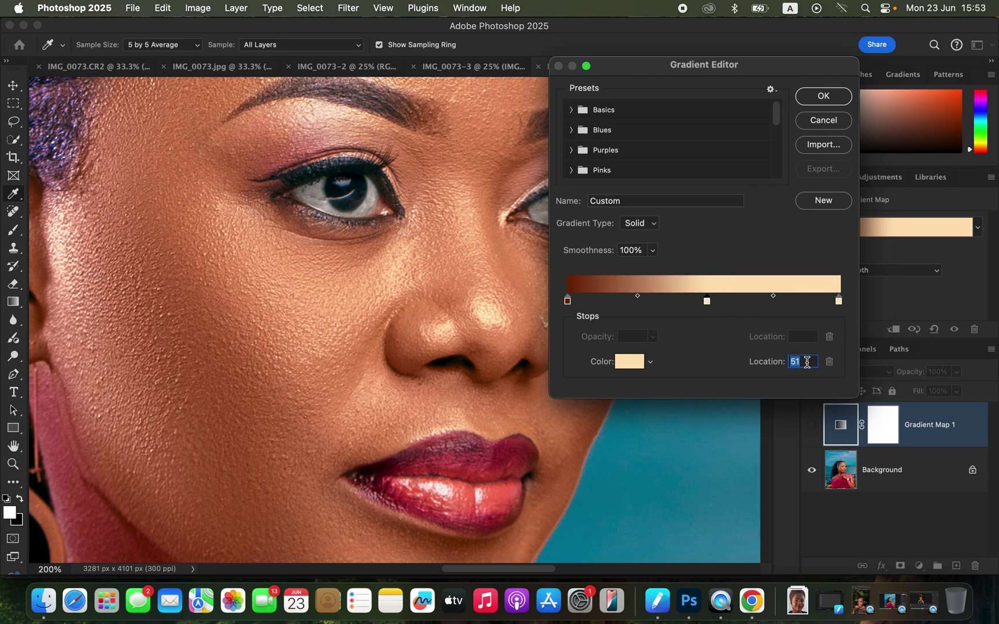
text(50)
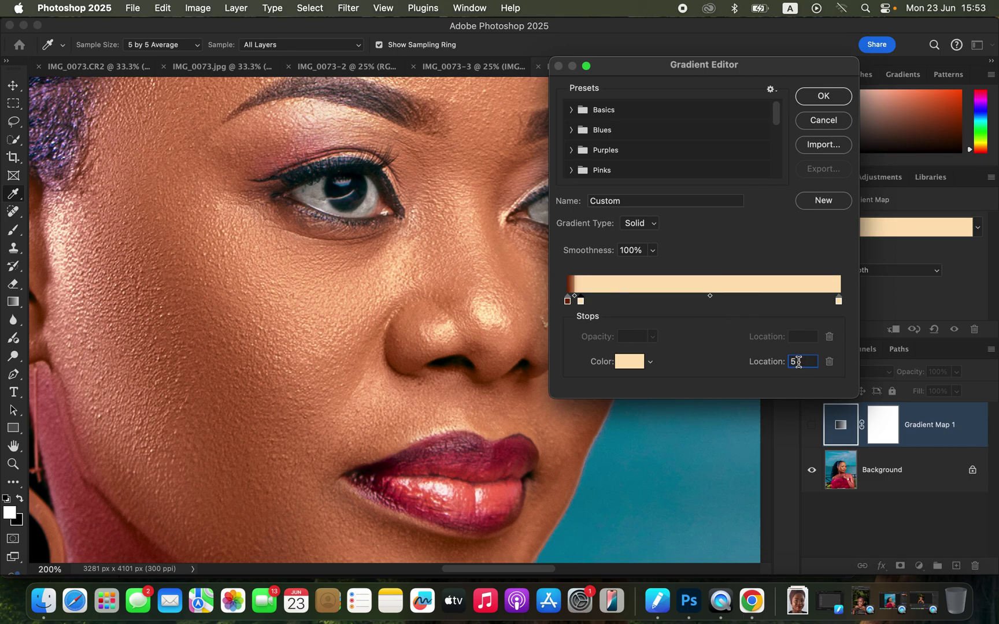
click(629, 363)
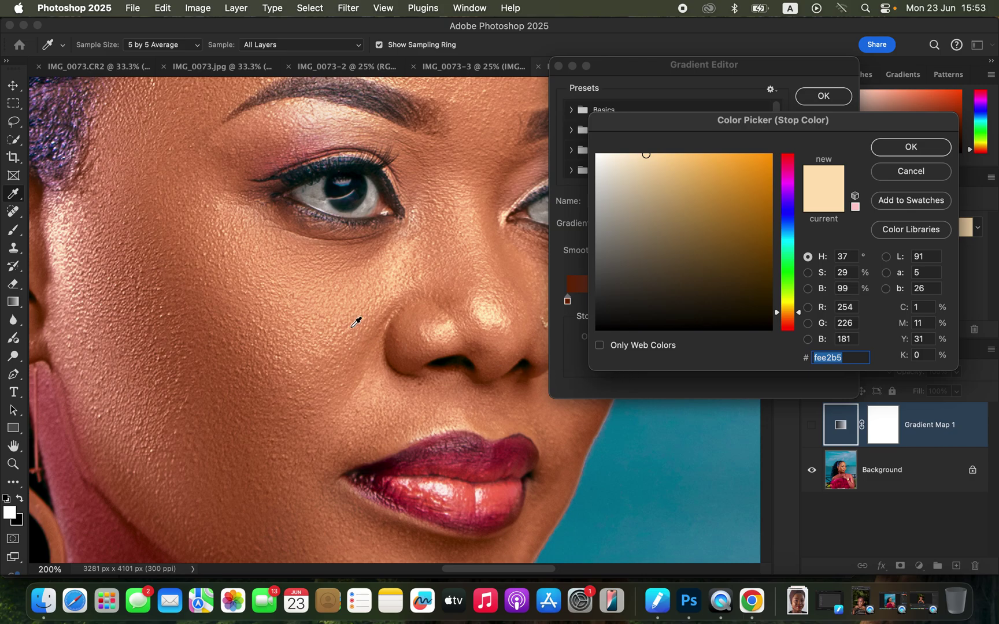
click(190, 316)
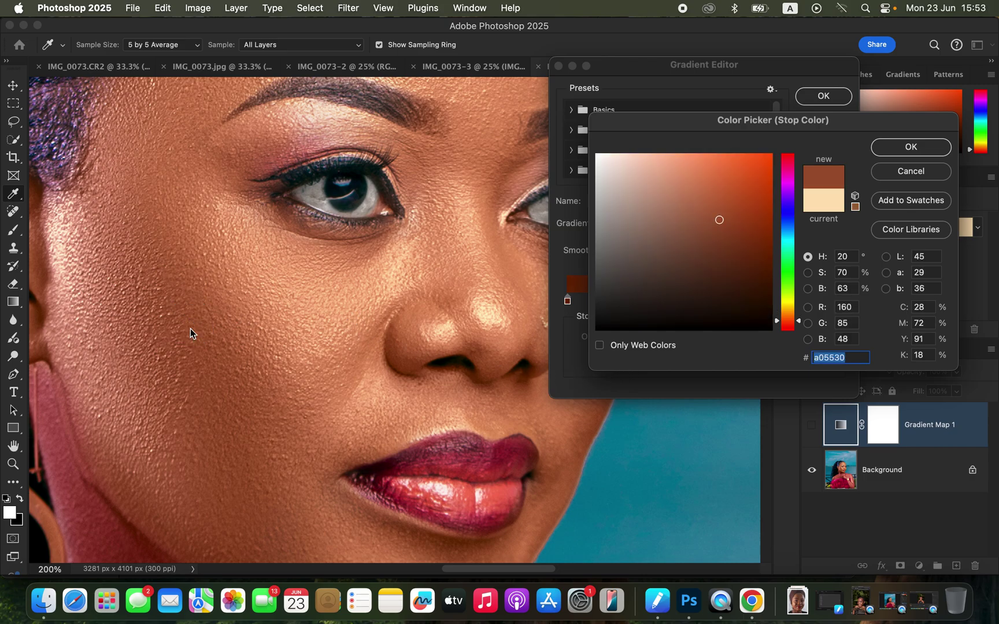
click(902, 148)
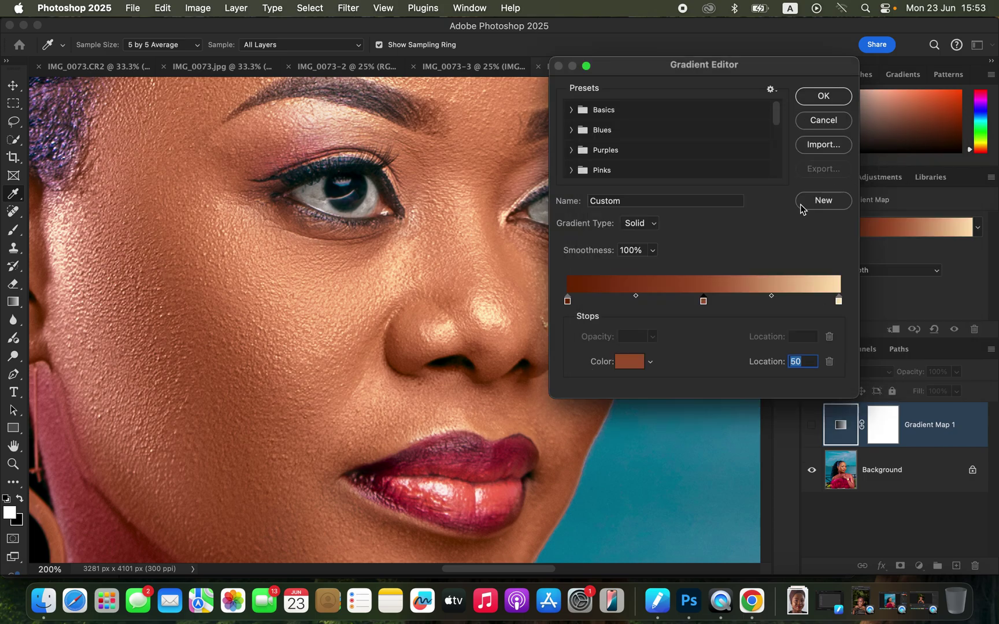
Accept the edited three-stop gradient and make the Gradient Map layer visible again
key(super+minus)
key(super+minus)
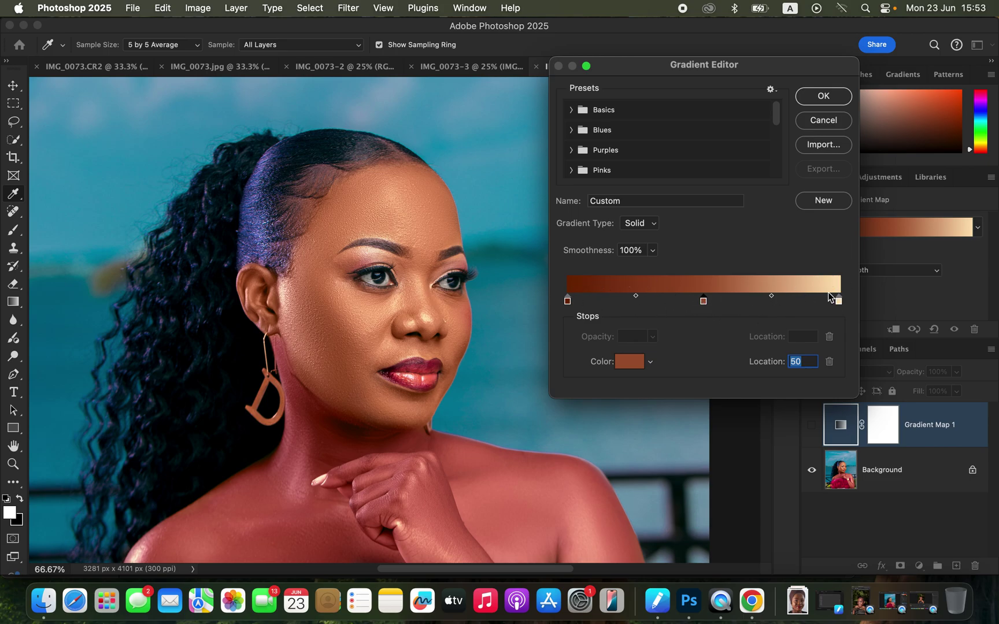
click(824, 99)
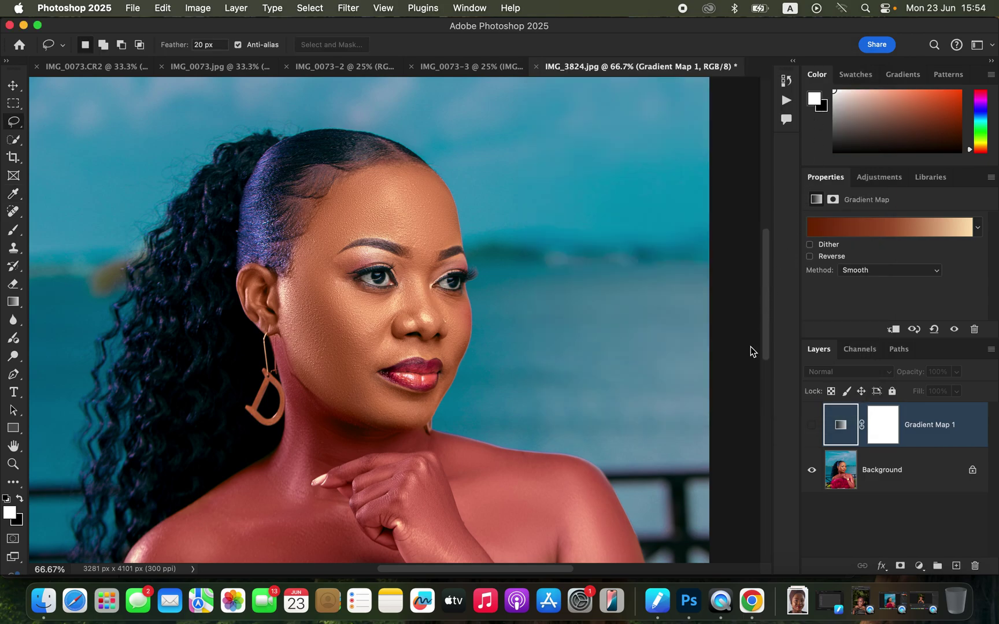
click(812, 427)
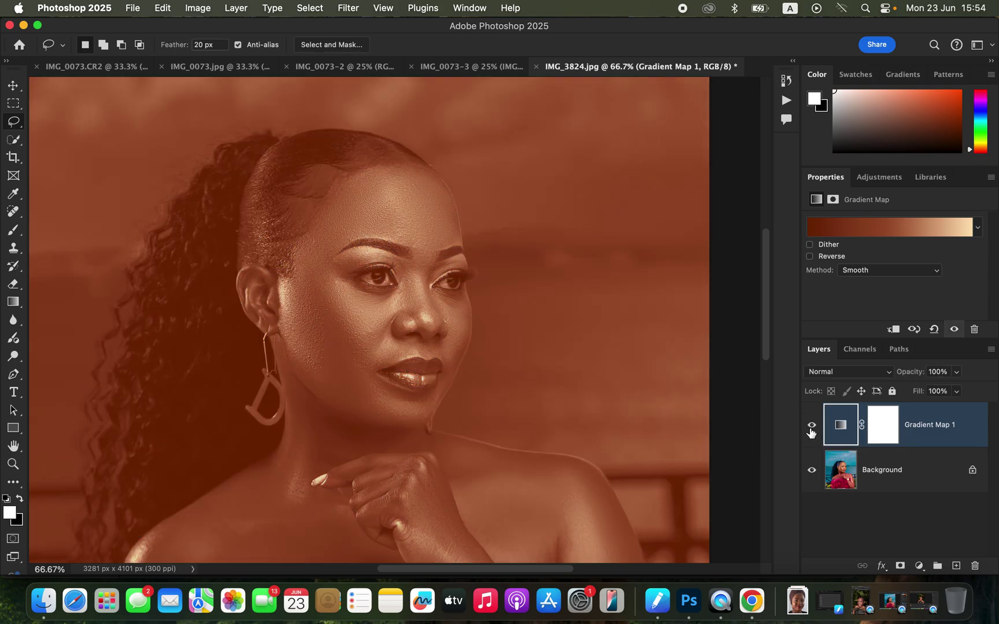
Set the Gradient Map layer's blend mode to Color and invert its layer mask to black
click(856, 371)
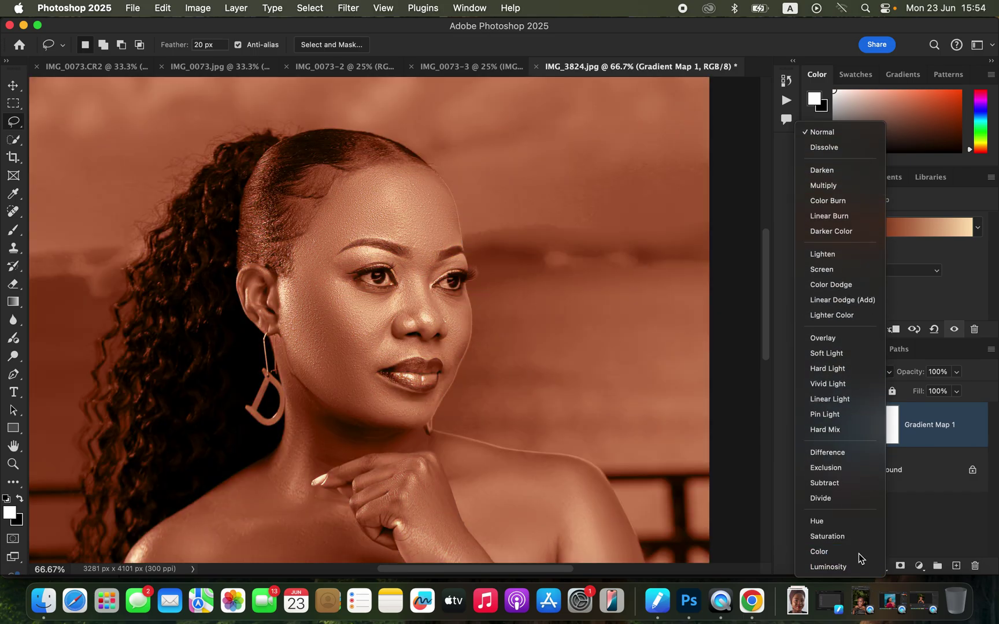
click(860, 553)
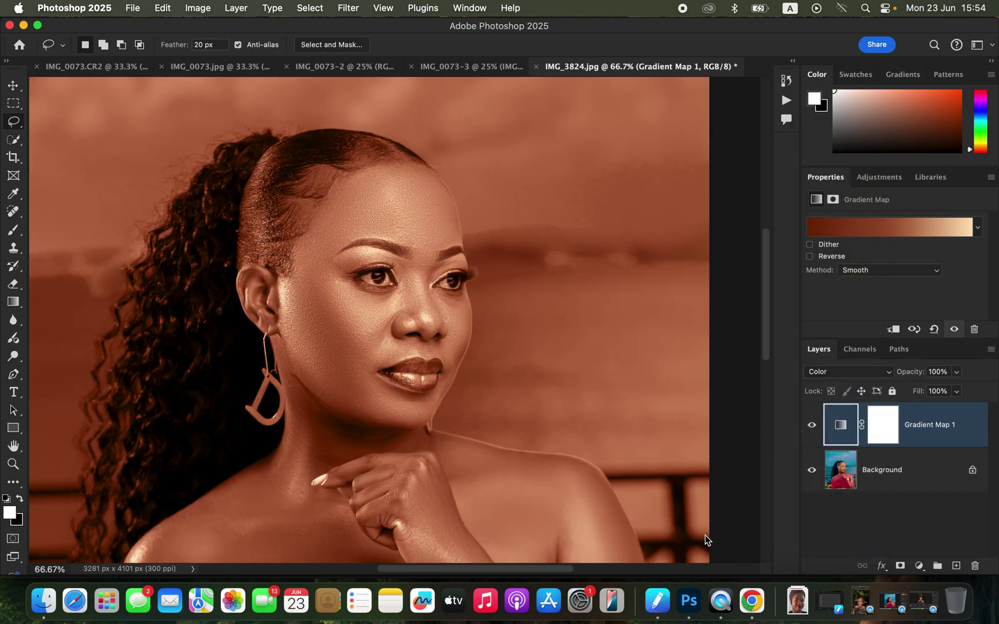
key(super+minus)
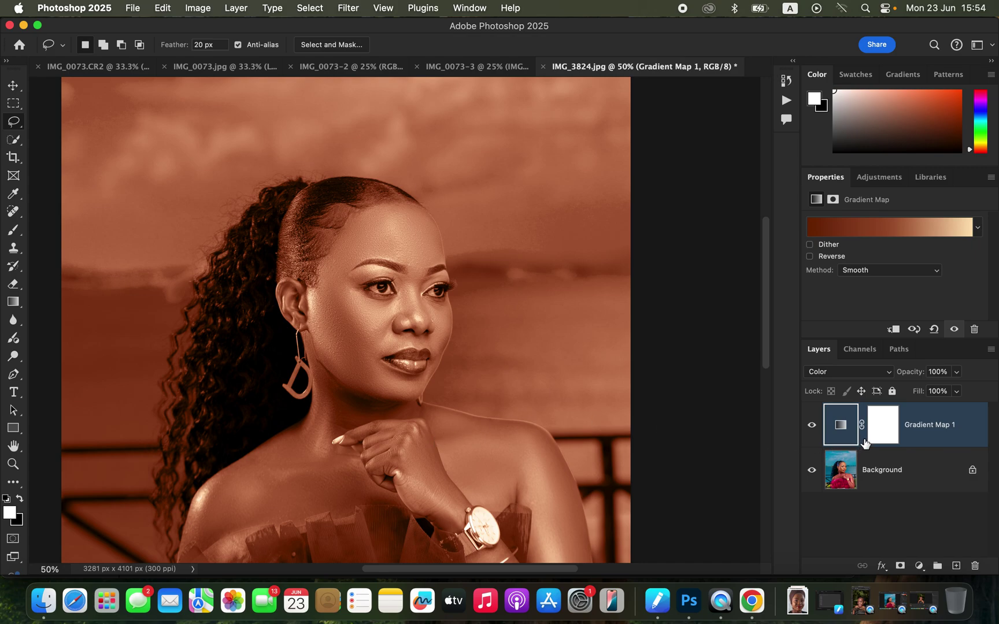
click(882, 431)
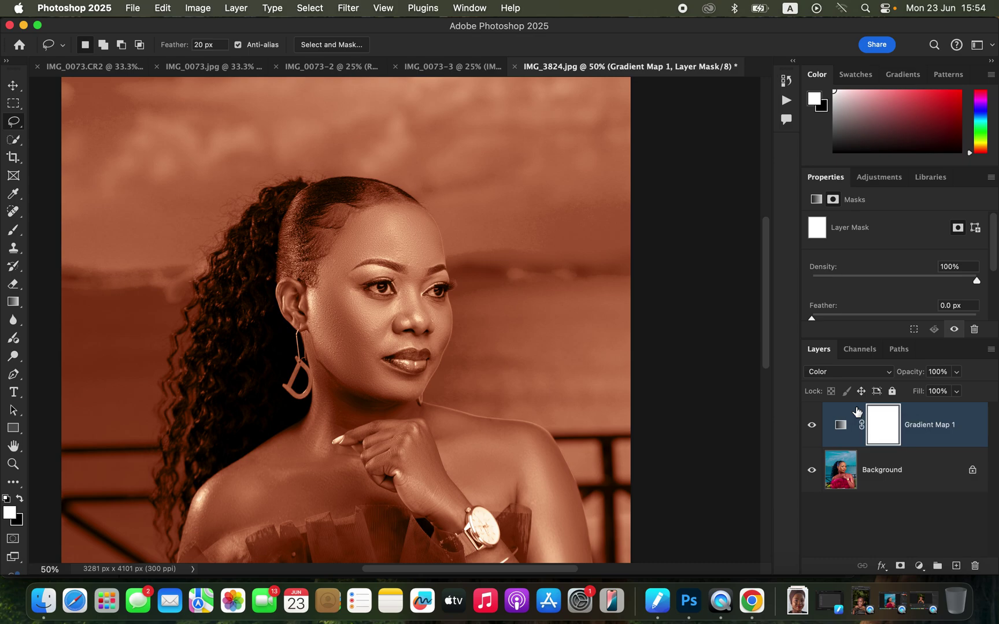
key(super+i)
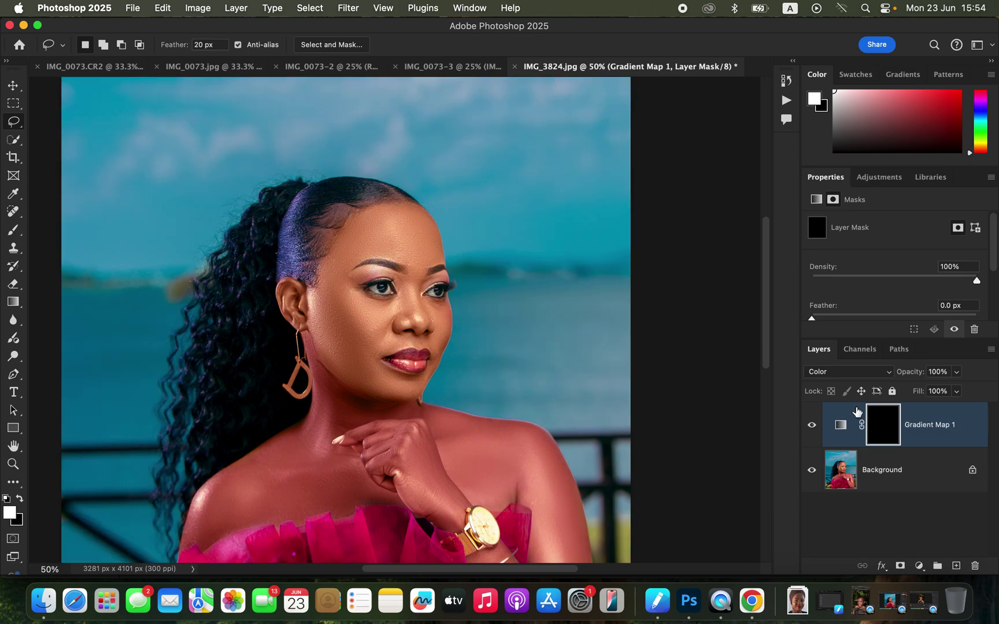
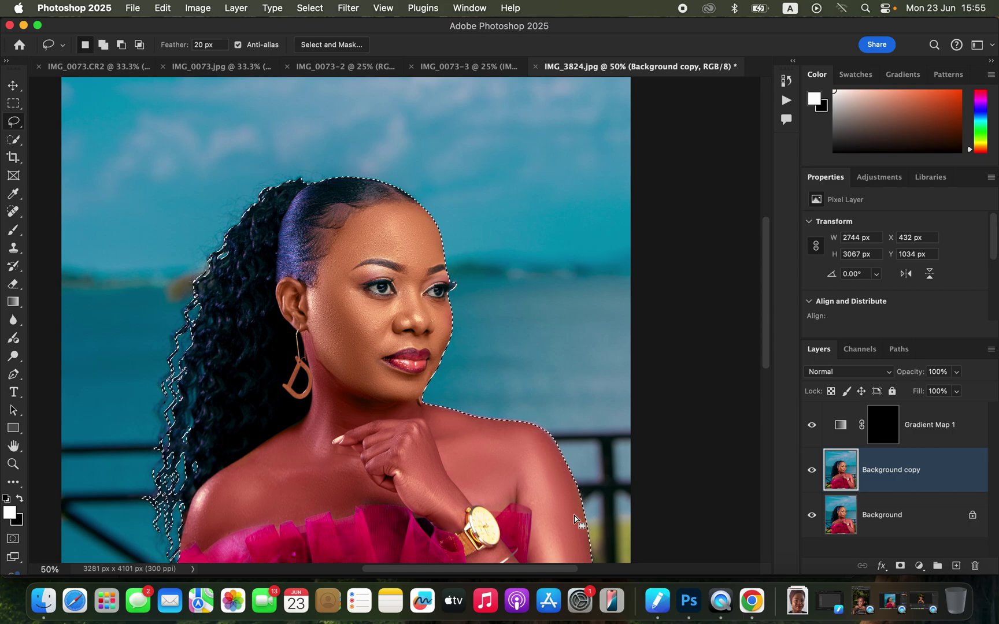
scroll(575, 519, down, 5)
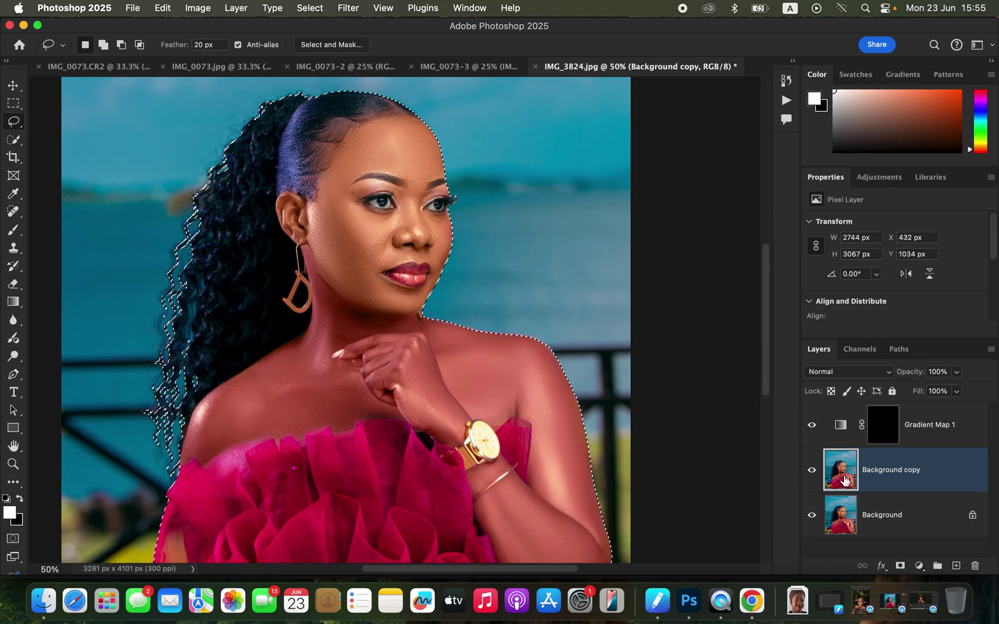
Target the Gradient Map's layer mask and set up a Soft Round brush at 300 px, 0% hardness, with white as foreground
click(884, 428)
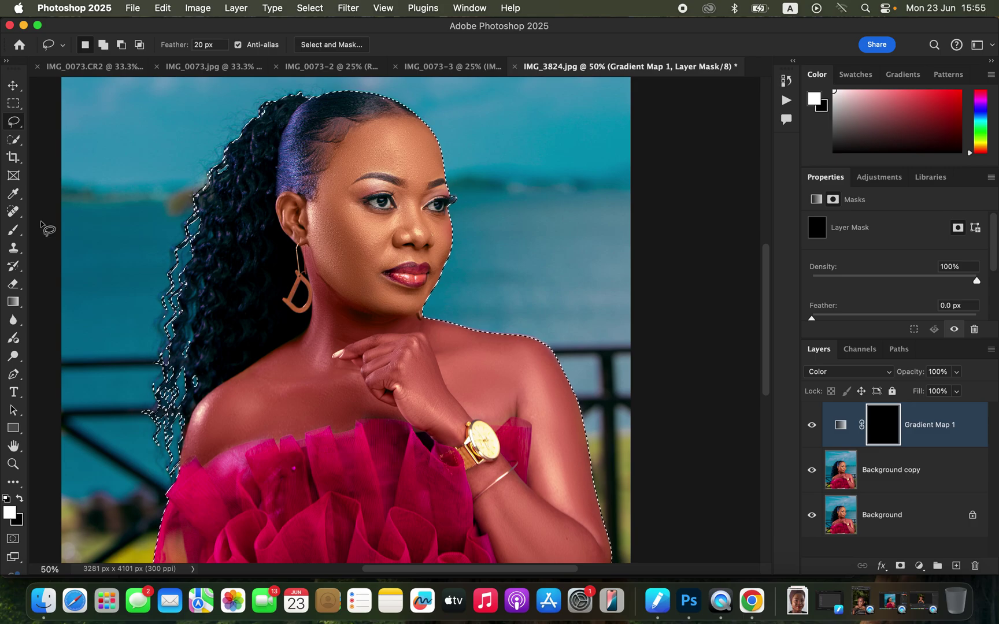
click(18, 232)
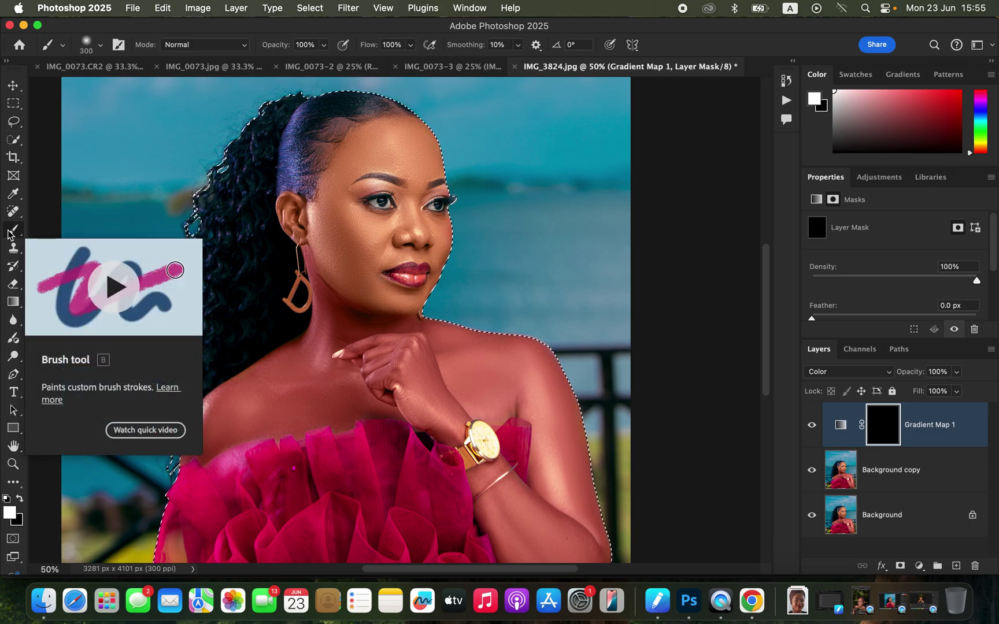
right_click(9, 235)
click(46, 228)
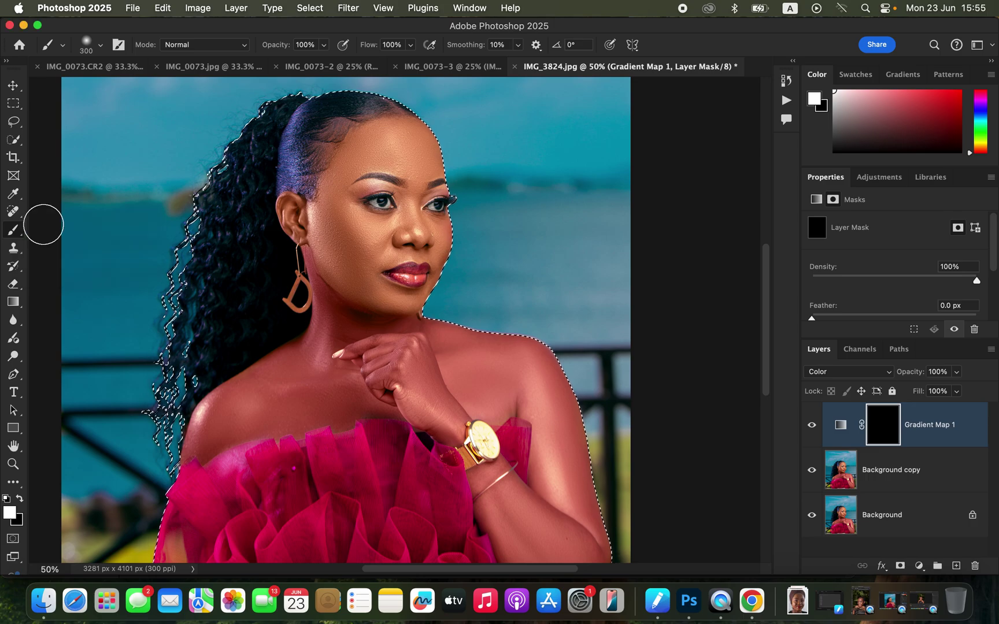
click(101, 47)
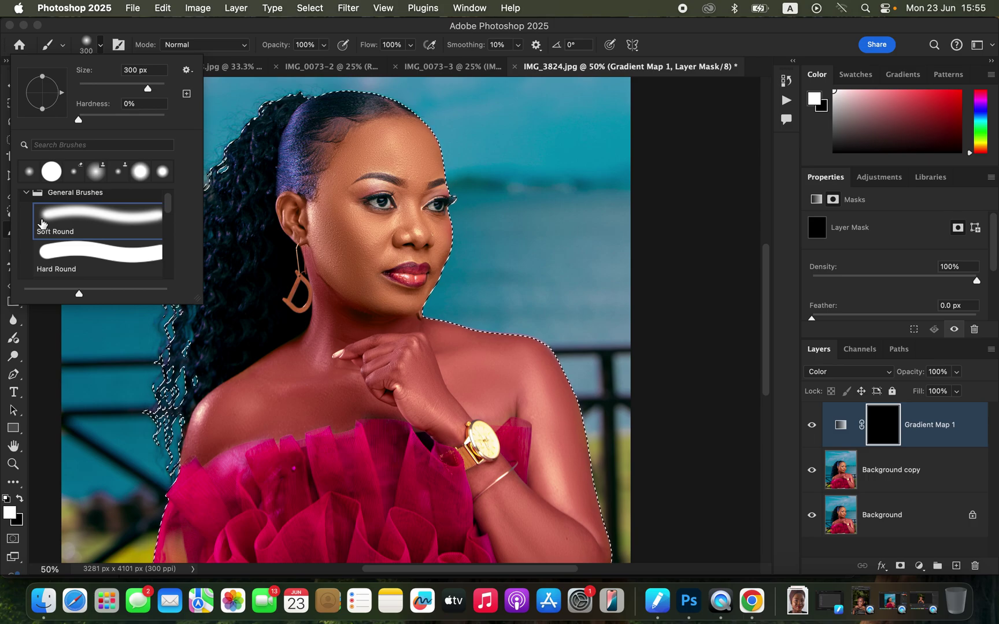
click(189, 44)
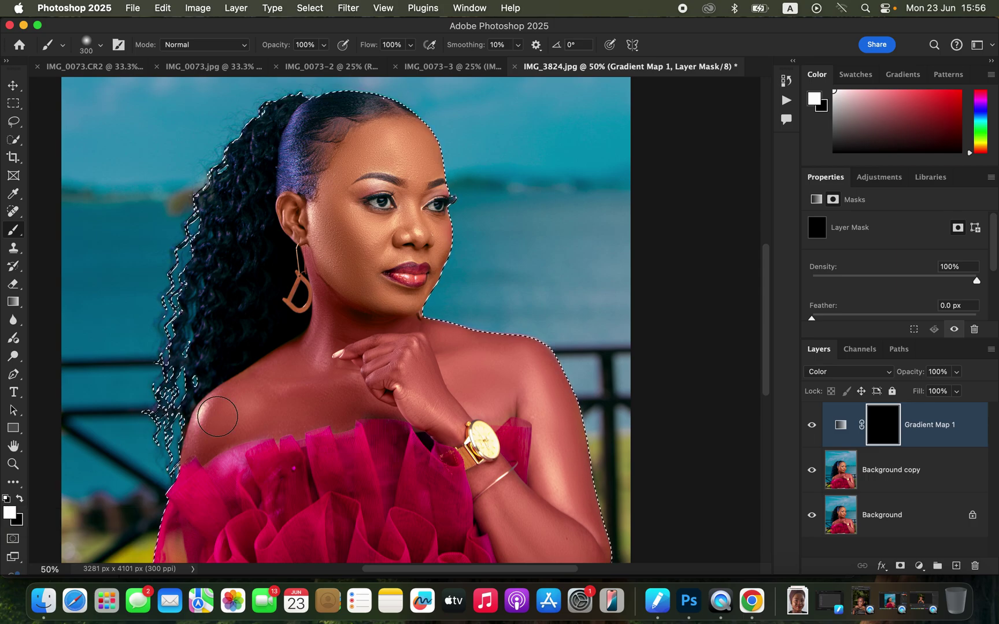
click(19, 498)
click(19, 499)
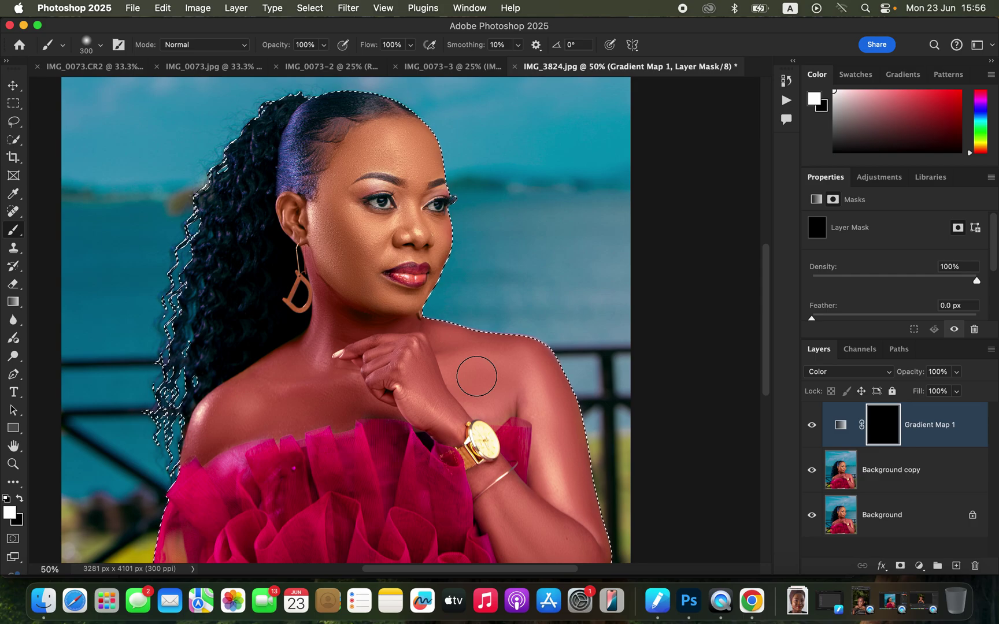
Paint white on the Gradient Map mask over the hand, shoulders, chest, neck and arm, reducing the brush to 200 px for the arm
click(407, 359)
mouse_move(407, 359)
mouse_down()
mouse_move(442, 414)
mouse_move(459, 384)
mouse_move(403, 359)
mouse_move(402, 333)
mouse_move(355, 347)
mouse_move(327, 375)
mouse_move(318, 367)
mouse_move(258, 391)
mouse_move(206, 436)
mouse_move(394, 366)
mouse_move(449, 404)
mouse_move(325, 345)
mouse_move(347, 347)
mouse_move(334, 326)
mouse_move(424, 343)
mouse_move(430, 362)
mouse_move(461, 352)
mouse_move(445, 336)
mouse_move(527, 363)
mouse_move(555, 400)
mouse_move(576, 448)
mouse_move(581, 511)
mouse_move(550, 503)
mouse_move(548, 454)
mouse_move(584, 535)
mouse_up()
key(bracketleft)
key(bracketleft)
mouse_move(522, 515)
mouse_down()
mouse_move(507, 494)
mouse_move(495, 514)
mouse_move(503, 535)
mouse_move(533, 561)
mouse_move(544, 536)
mouse_move(579, 552)
mouse_up()
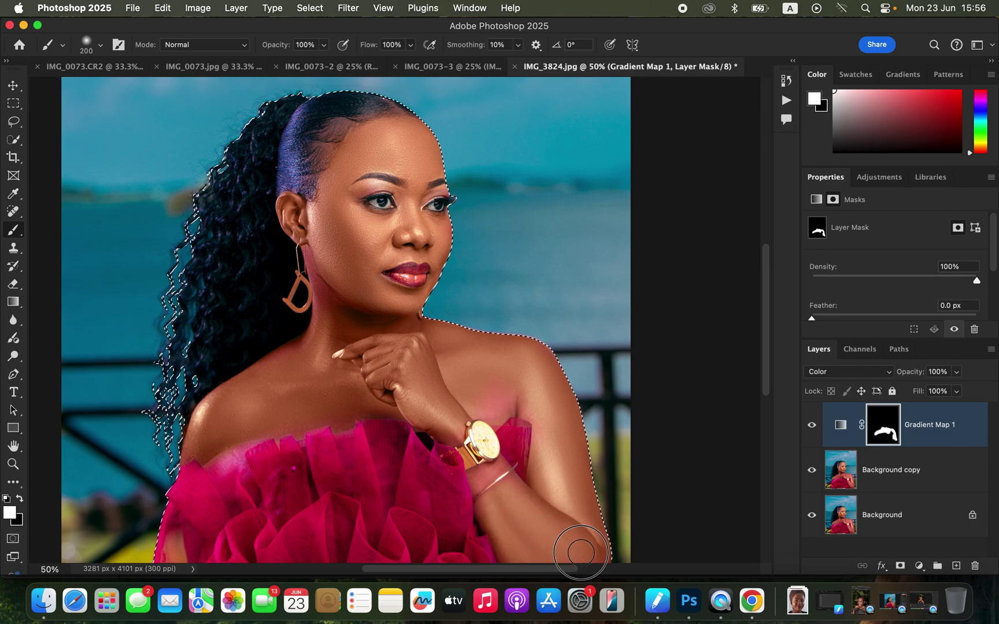
key(super+minus)
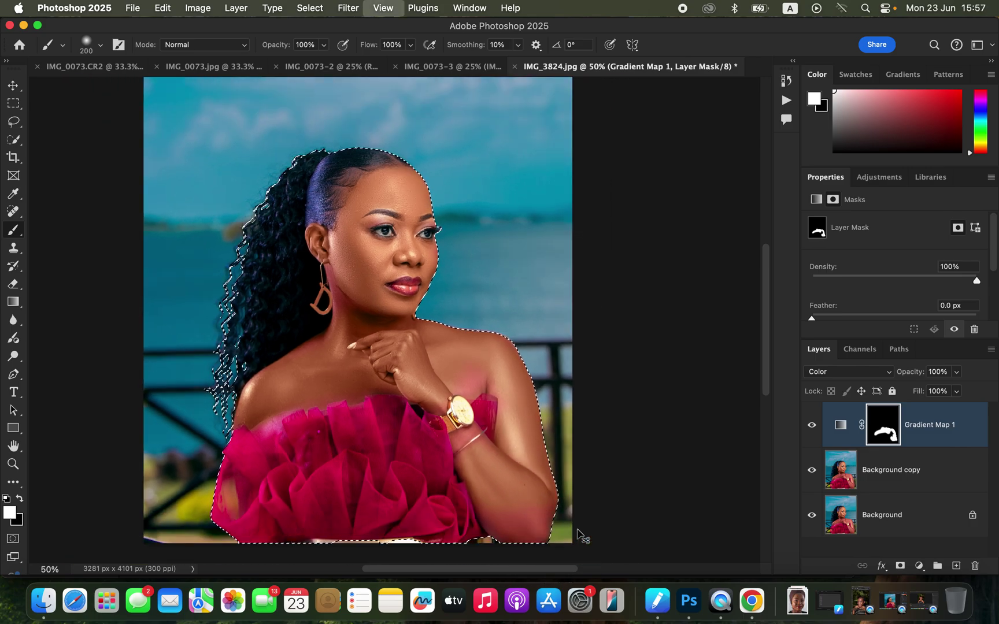
key(super+minus)
mouse_move(480, 491)
mouse_down()
mouse_move(504, 483)
mouse_move(526, 500)
mouse_move(531, 490)
mouse_move(527, 466)
mouse_move(472, 454)
mouse_move(493, 456)
mouse_move(503, 410)
mouse_move(484, 371)
mouse_move(459, 378)
mouse_move(442, 366)
mouse_move(457, 341)
mouse_move(467, 343)
mouse_move(367, 342)
mouse_move(336, 362)
mouse_move(310, 362)
mouse_move(336, 335)
mouse_up()
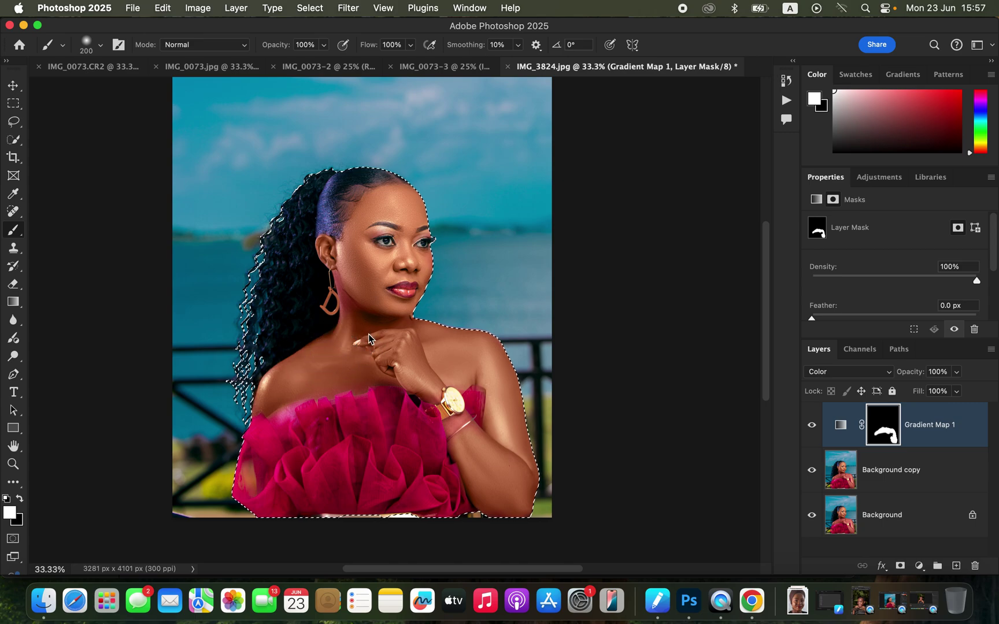
Reduce the brush to 80 px and paint the remaining reddish skin around the neck, shoulder edges and wrist into the Gradient Map mask
key(bracketleft)
key(bracketleft)
key(bracketleft)
key(super+equal)
key(bracketleft)
key(bracketleft)
key(bracketleft)
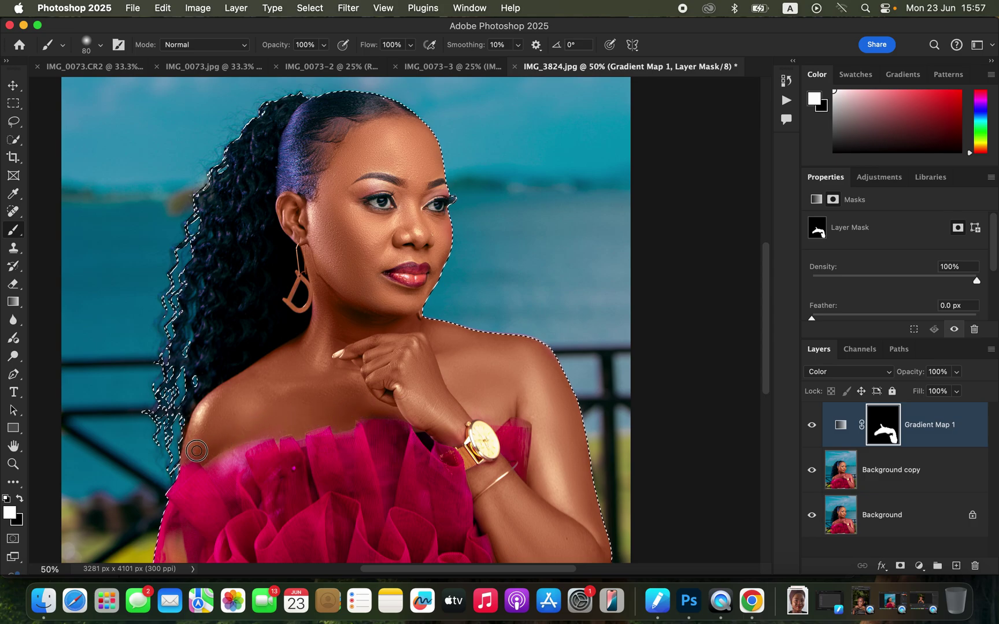
click(21, 499)
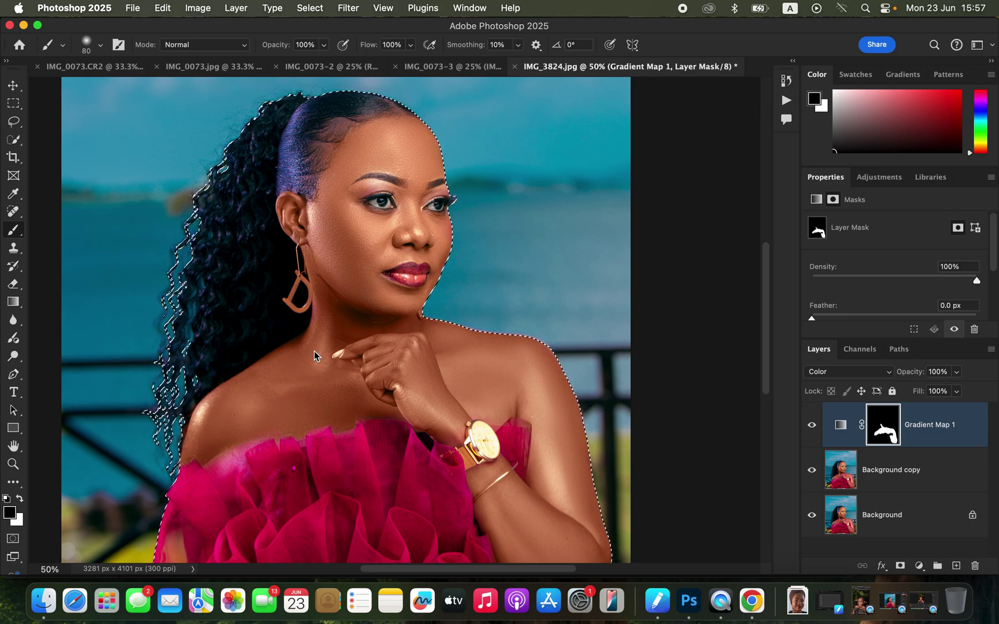
key(x)
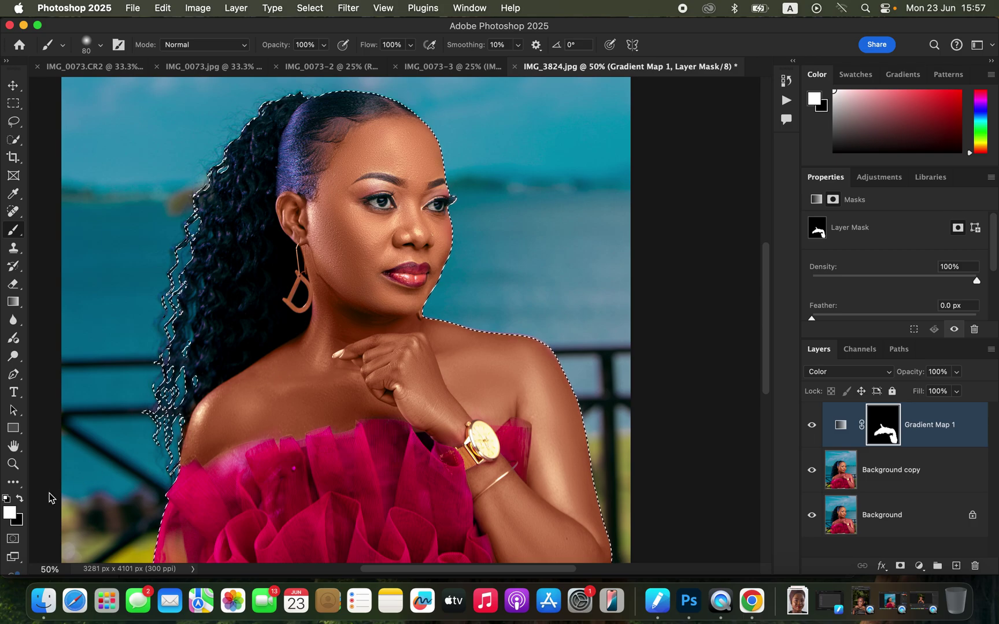
click(21, 499)
click(21, 499)
click(21, 499)
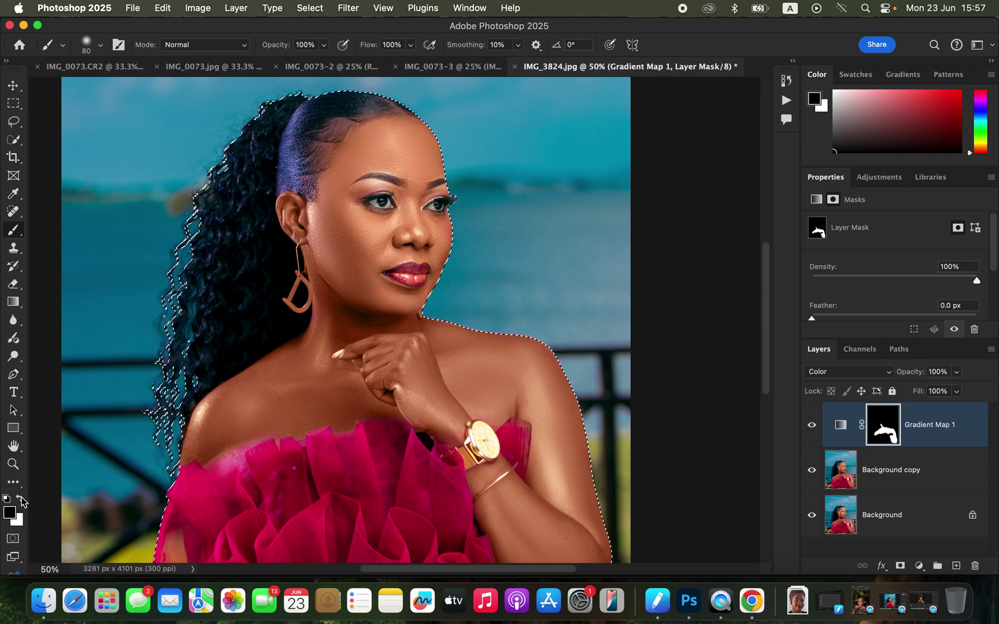
click(21, 500)
click(20, 499)
click(21, 500)
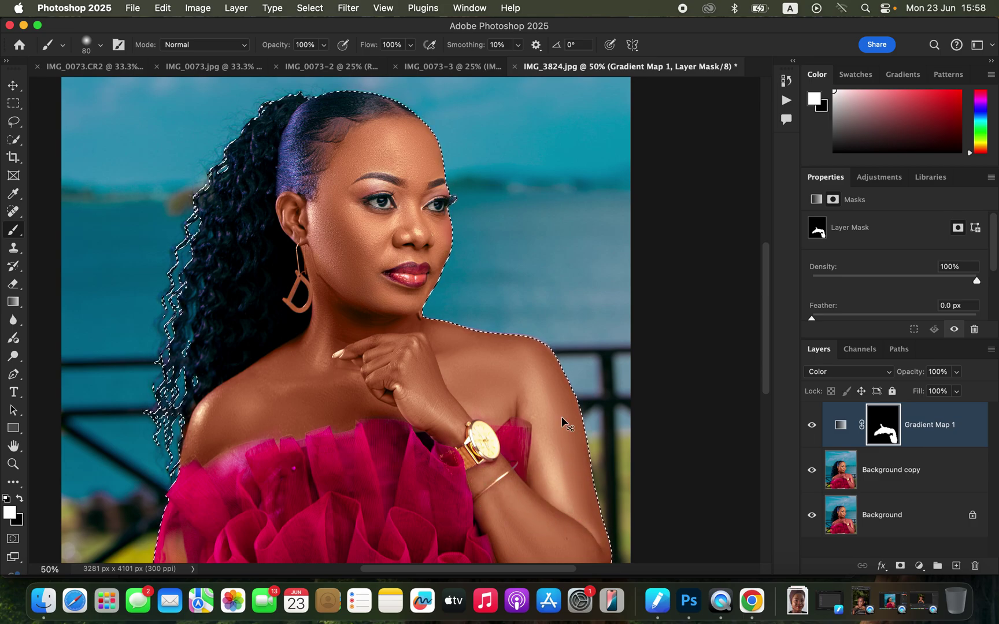
key(super+minus)
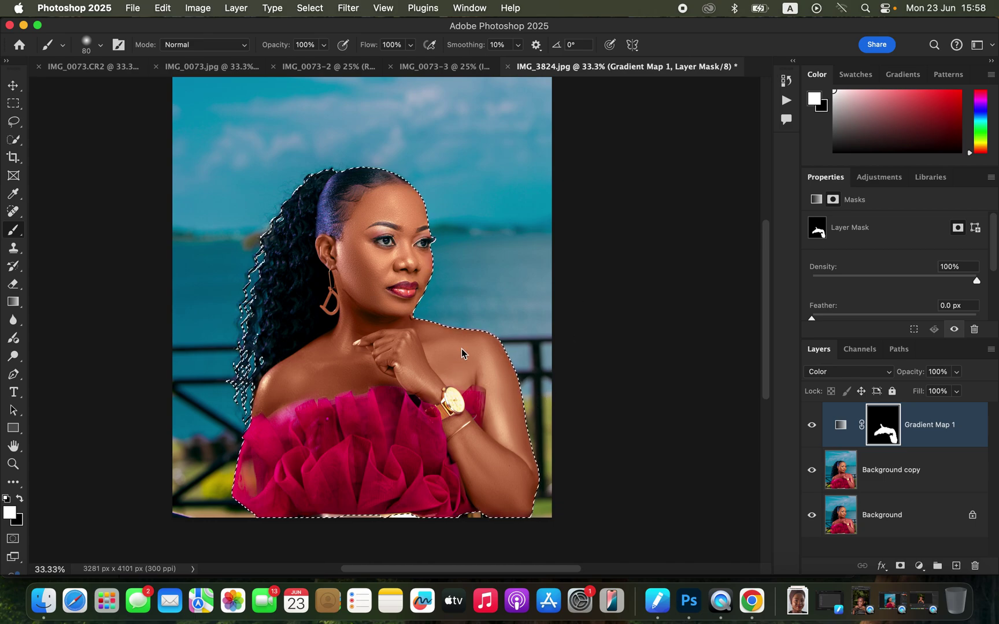
click(919, 566)
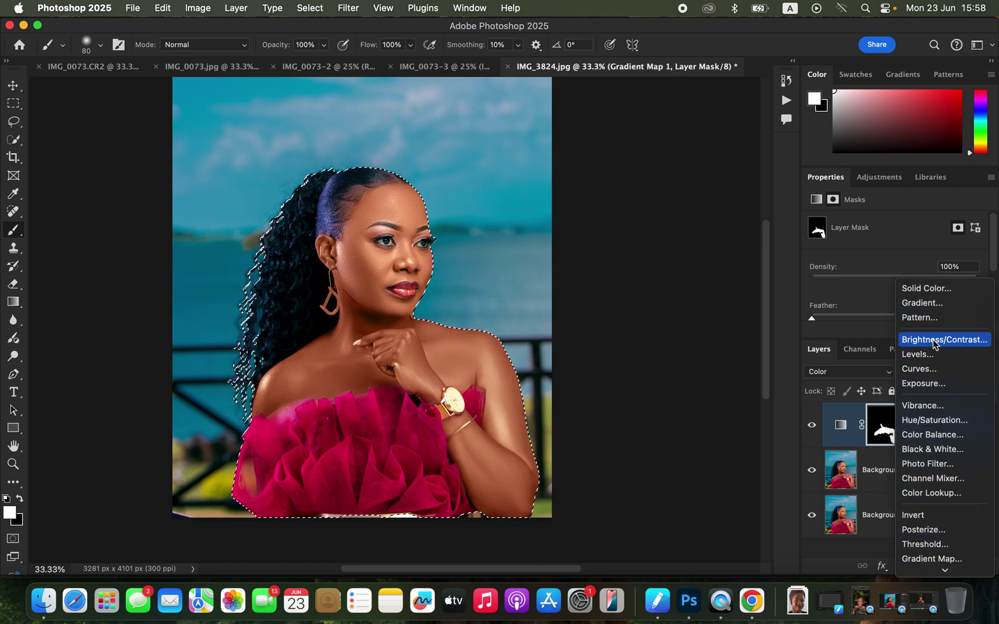
click(934, 341)
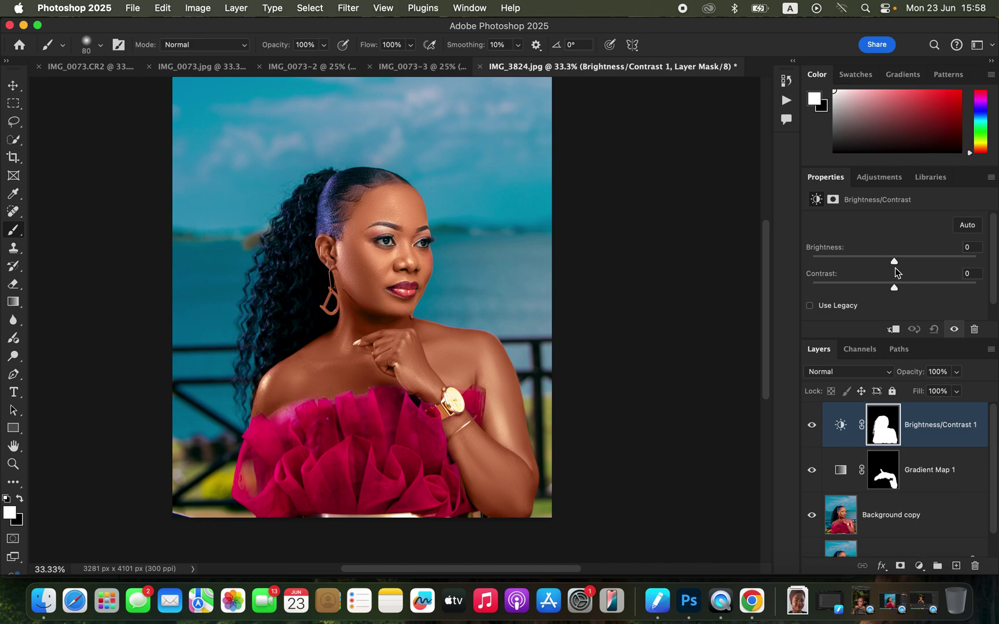
key(super+z)
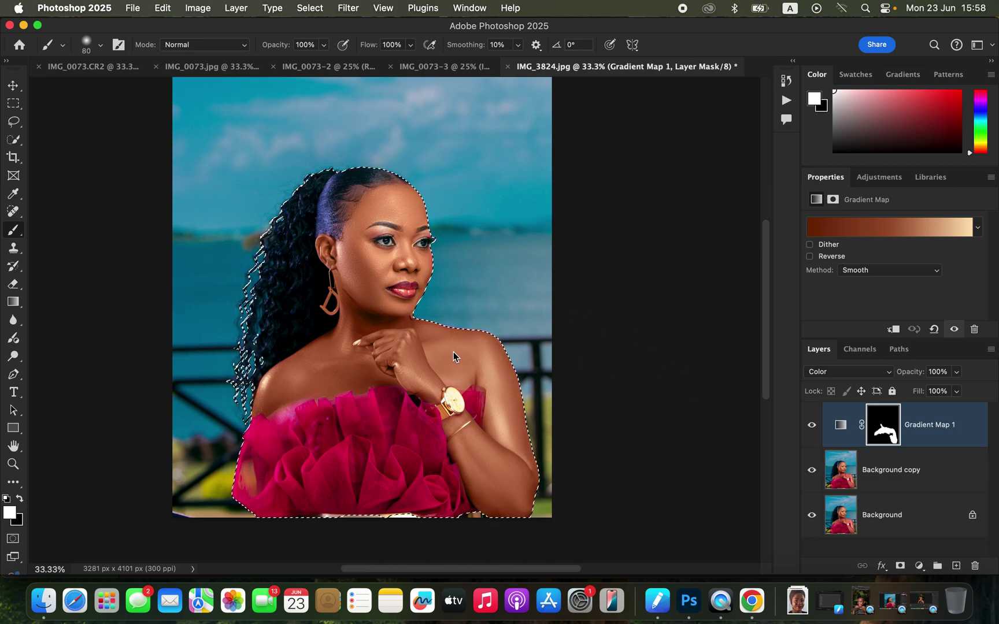
Deselect the subject and add a Brightness/Contrast adjustment layer with brightness 10 and contrast -3
key(super+d)
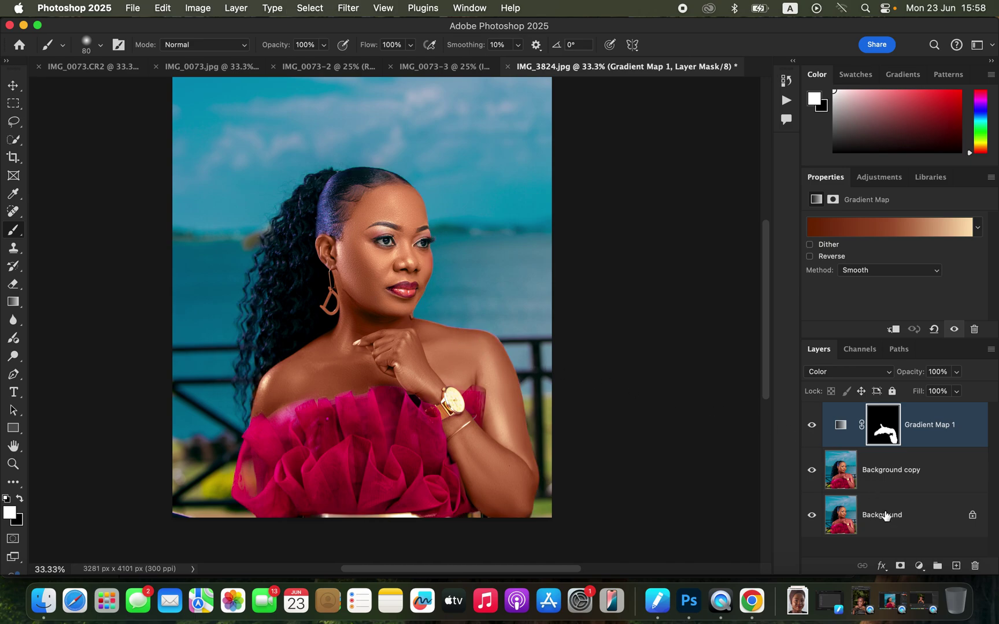
click(921, 565)
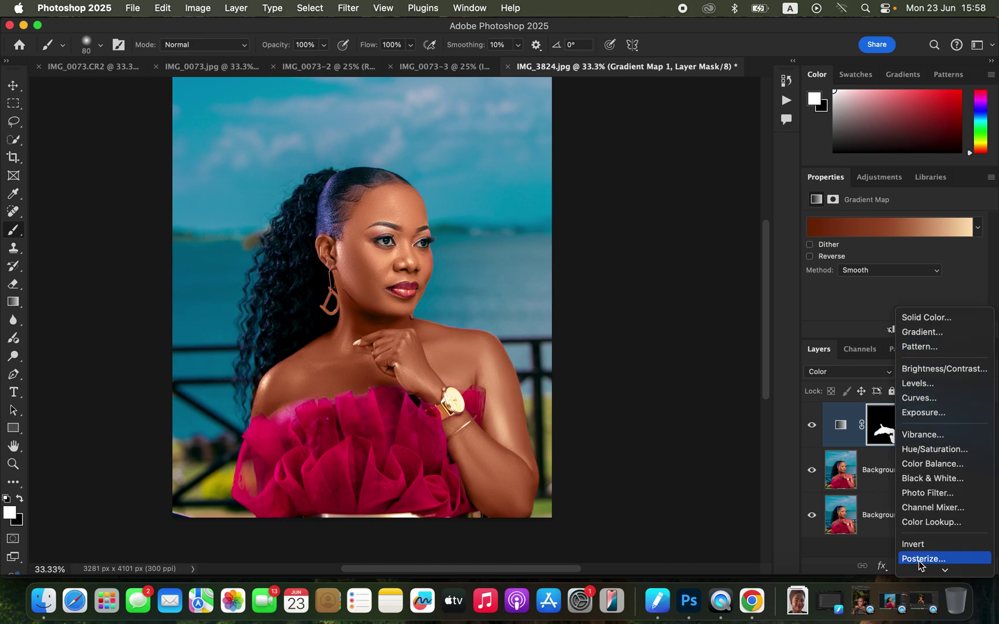
click(932, 371)
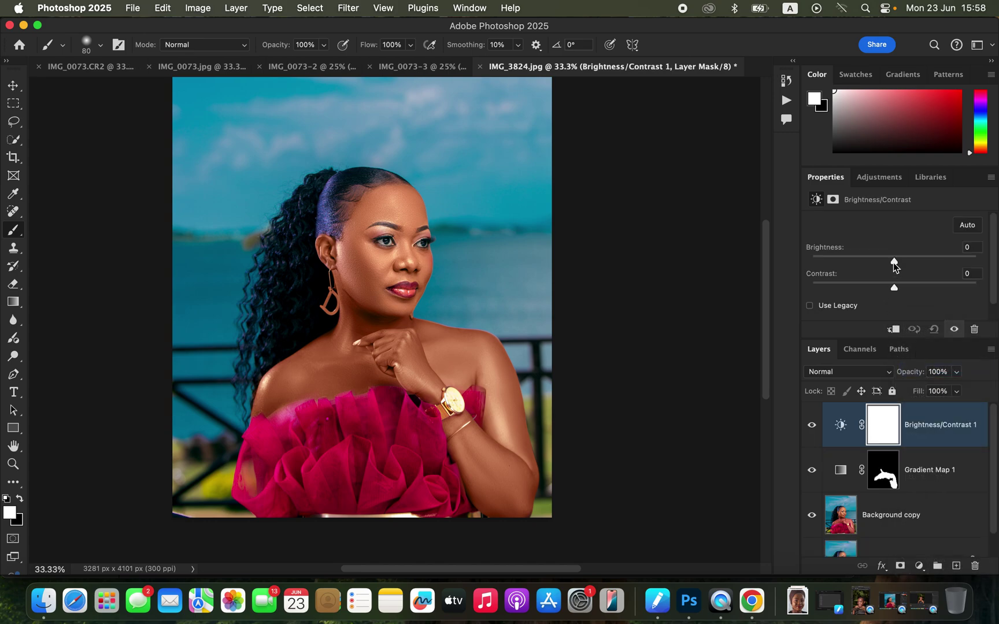
drag(898, 259, 892, 290)
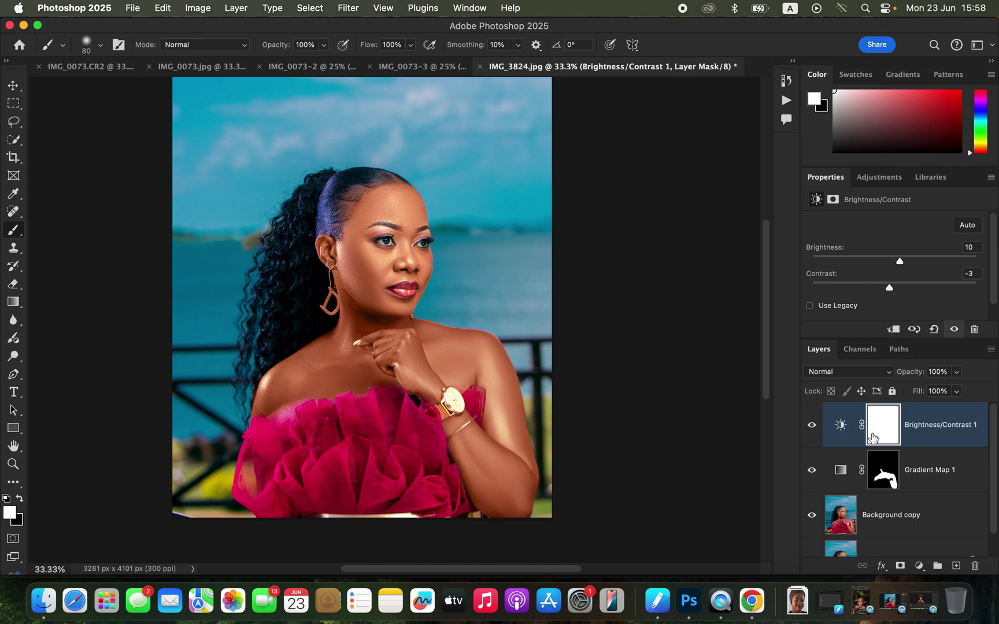
Invert the Brightness/Contrast mask to black and paint the body skin back in with a white 200 px brush
key(super+i)
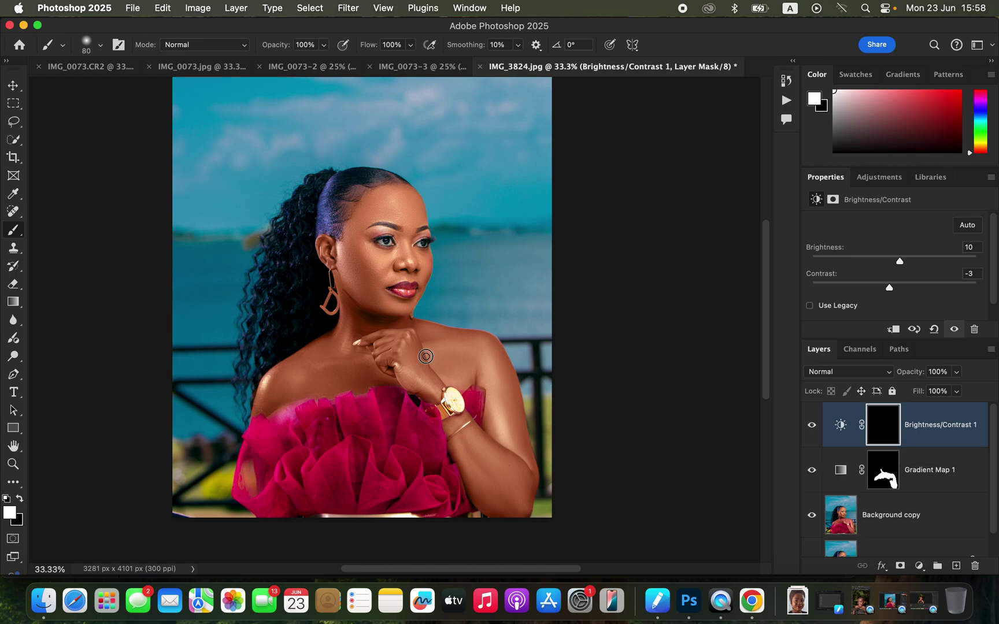
key(bracketright)
key(bracketright)
key(bracketright)
key(bracketright)
key(bracketright)
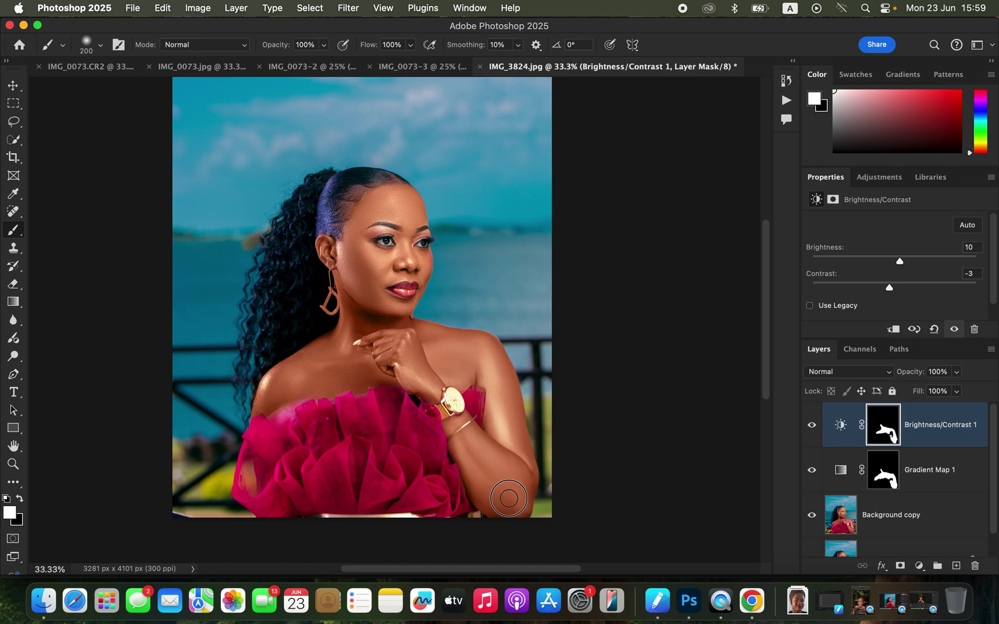
Compare the portrait with and without the Brightness/Contrast layer, and against the original Background layer alone
click(812, 428)
click(812, 428)
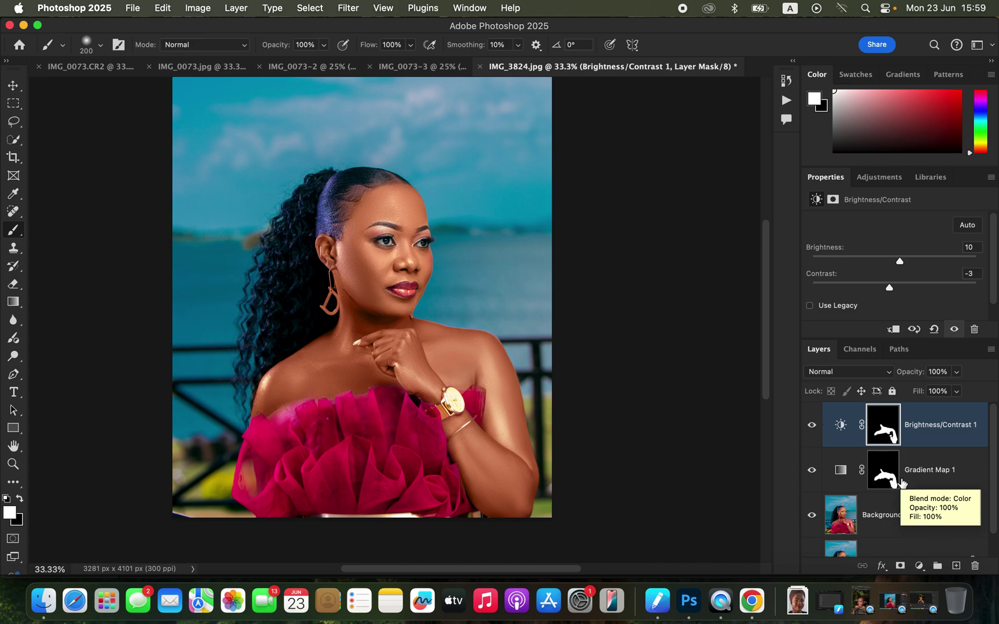
scroll(986, 543, down, 1)
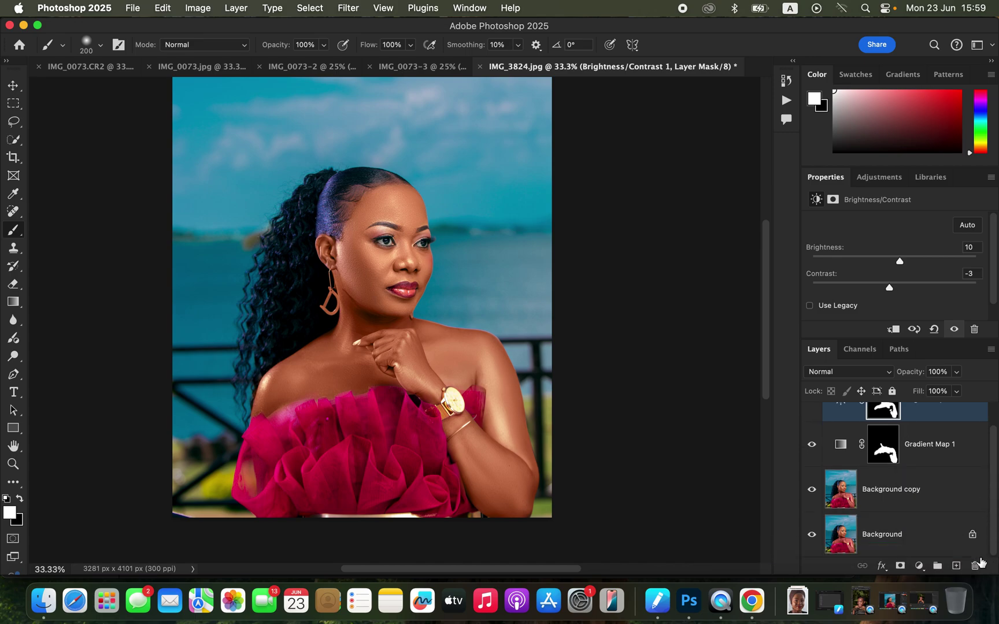
alt+click(812, 539)
alt+click(812, 539)
alt+click(812, 539)
alt+click(812, 538)
alt+click(813, 539)
alt+click(812, 538)
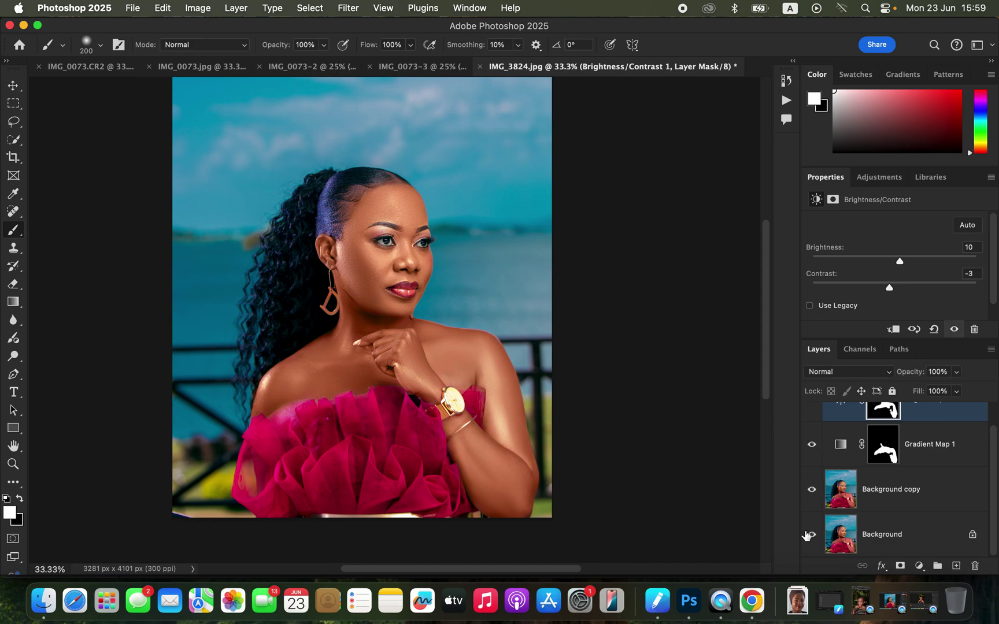